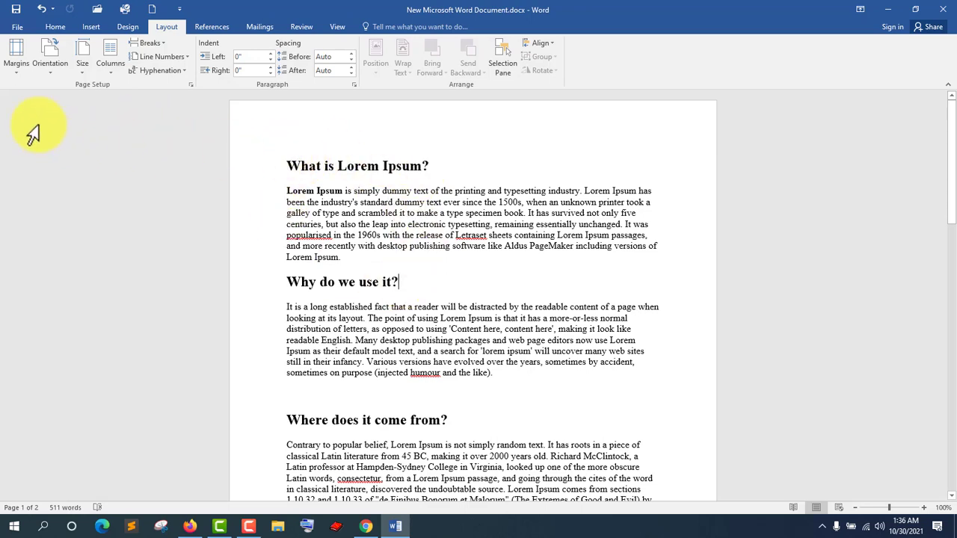
- Apply the Narrow margin preset, 0.5" on every side, to the document
{"action": "left_click", "coordinate": [17, 71]}
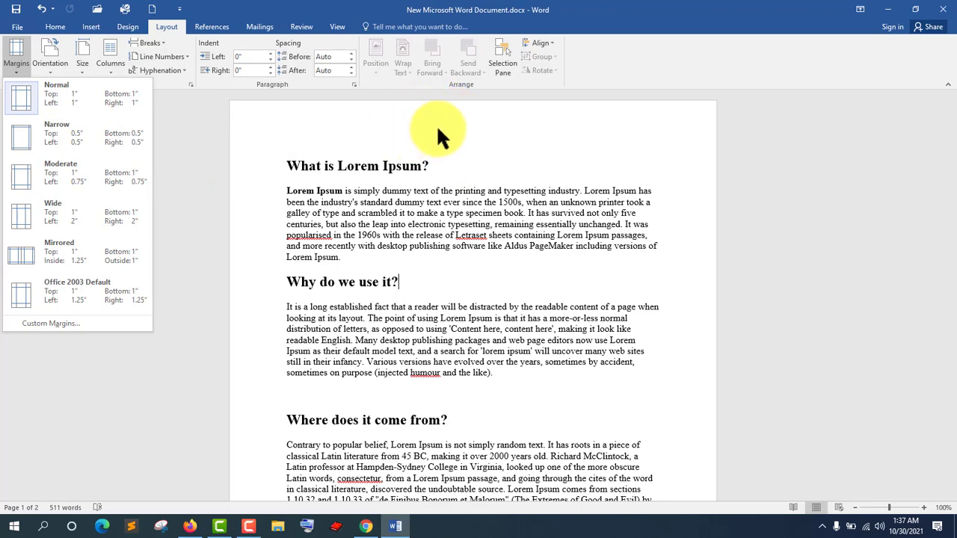
{"action": "scroll", "coordinate": [457, 189], "scroll_direction": "down", "scroll_amount": 1}
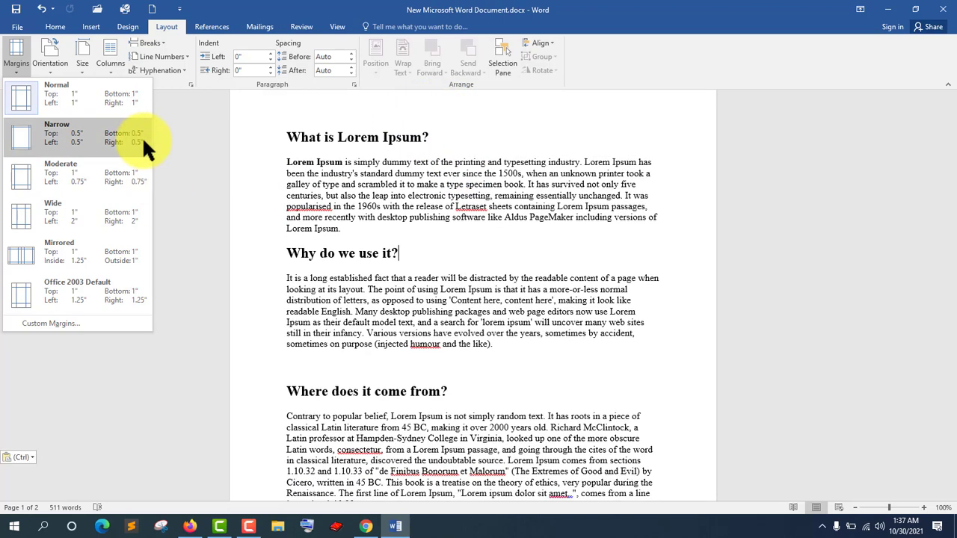
{"action": "scroll", "coordinate": [450, 253], "scroll_direction": "down", "scroll_amount": 1}
{"action": "scroll", "coordinate": [439, 482], "scroll_direction": "down", "scroll_amount": 8}
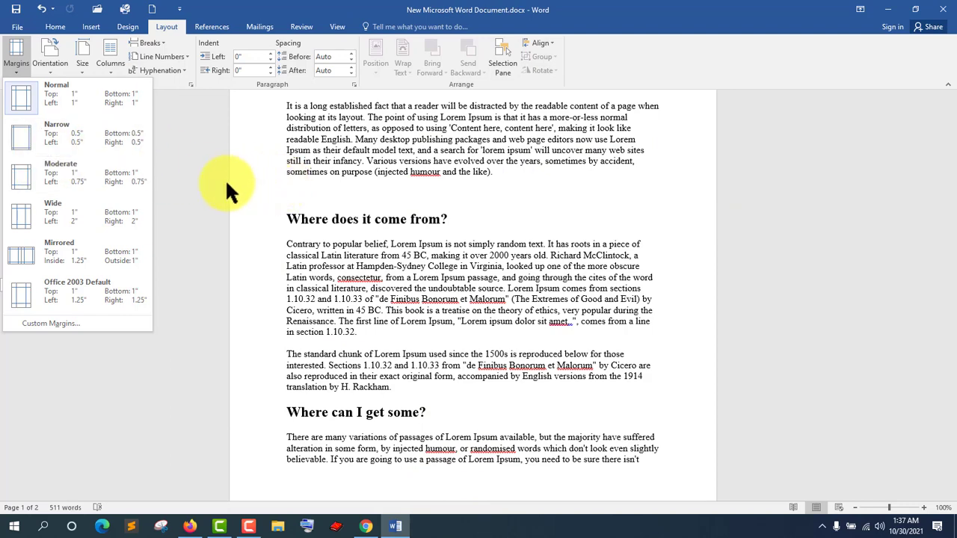
{"action": "scroll", "coordinate": [261, 179], "scroll_direction": "up", "scroll_amount": 2}
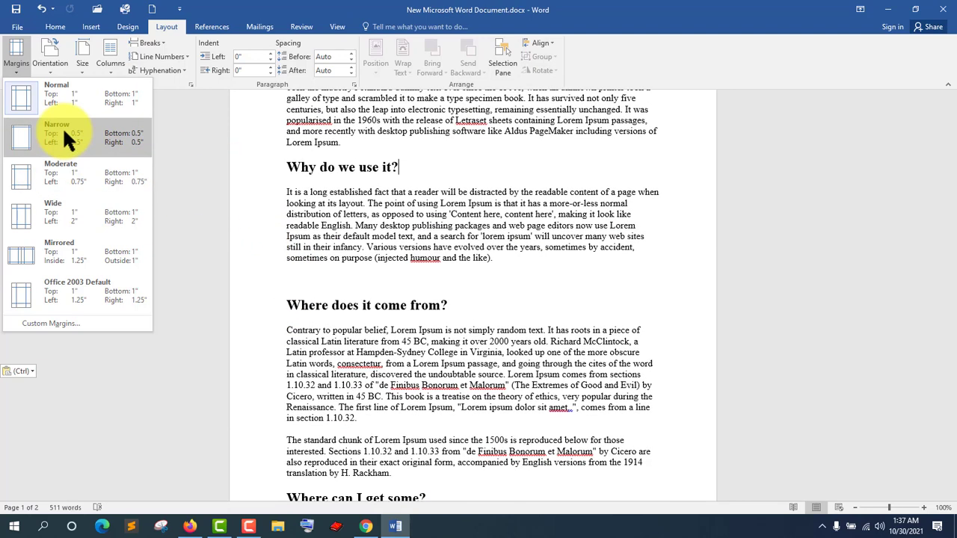
{"action": "left_click", "coordinate": [63, 130]}
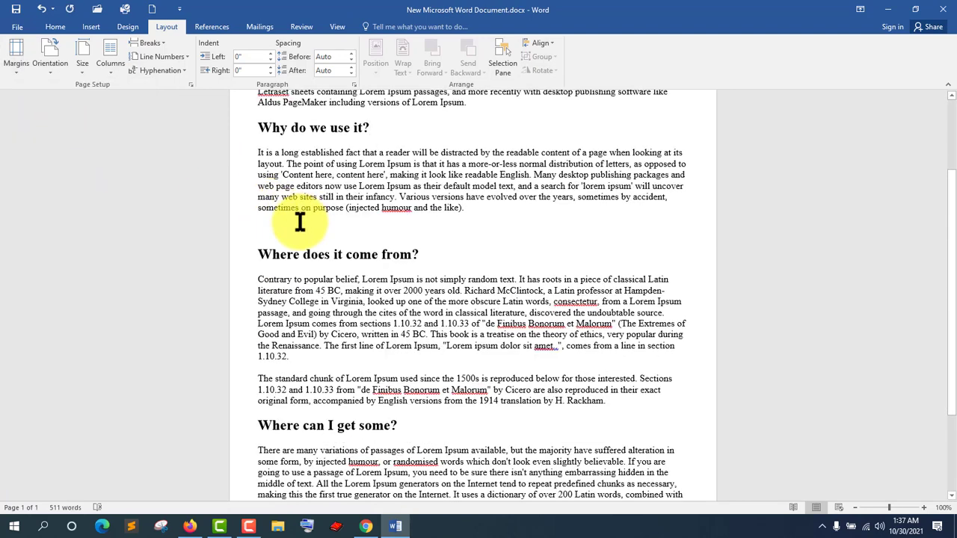
{"action": "scroll", "coordinate": [263, 181], "scroll_direction": "up", "scroll_amount": 3}
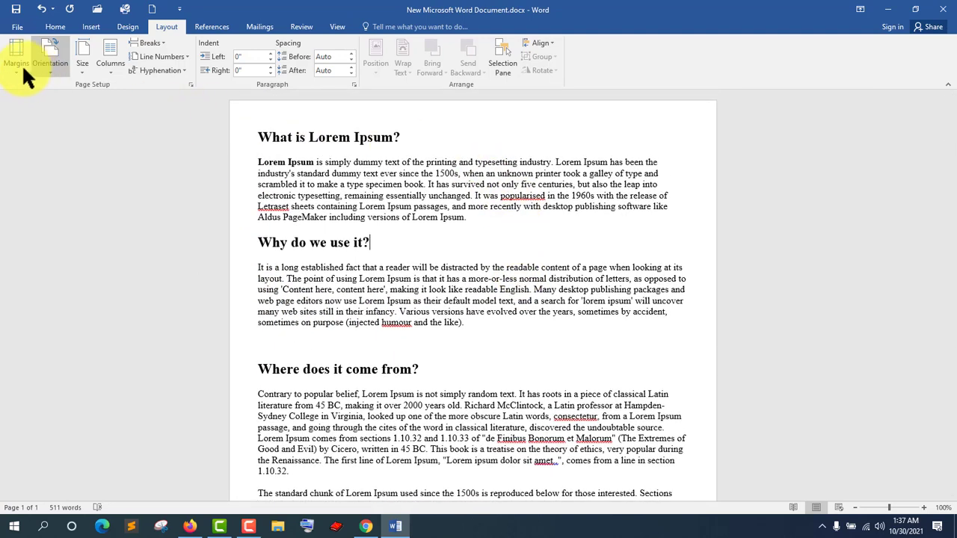
- Restore the Normal 1" margins, then apply the Moderate preset with 1" top and bottom and 0.75" left and right
{"action": "left_click", "coordinate": [11, 63]}
{"action": "left_click", "coordinate": [20, 99]}
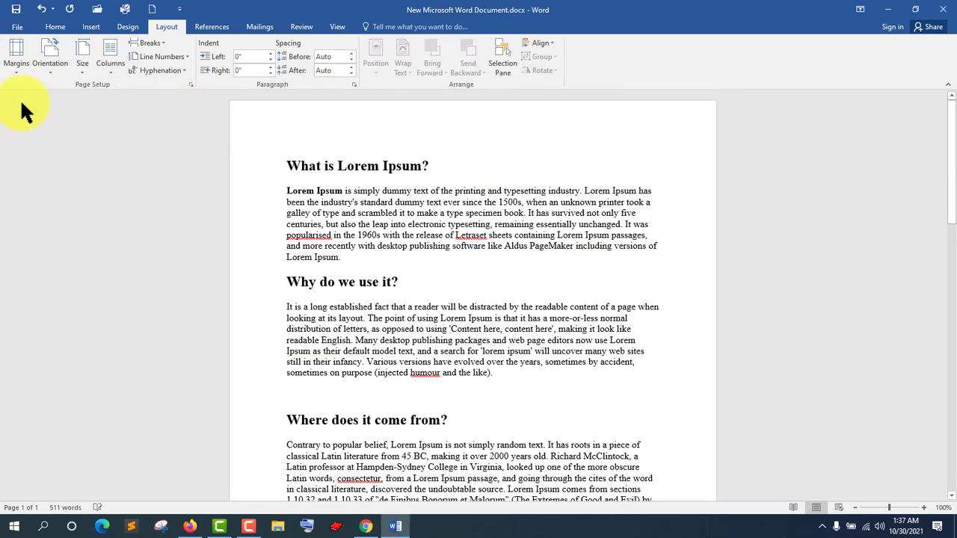
{"action": "left_click", "coordinate": [21, 67]}
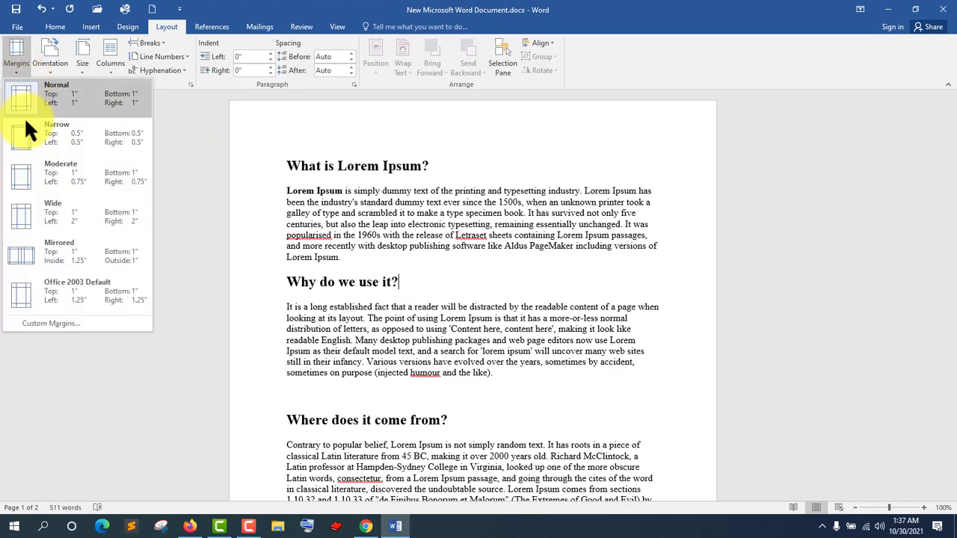
{"action": "left_click", "coordinate": [32, 167]}
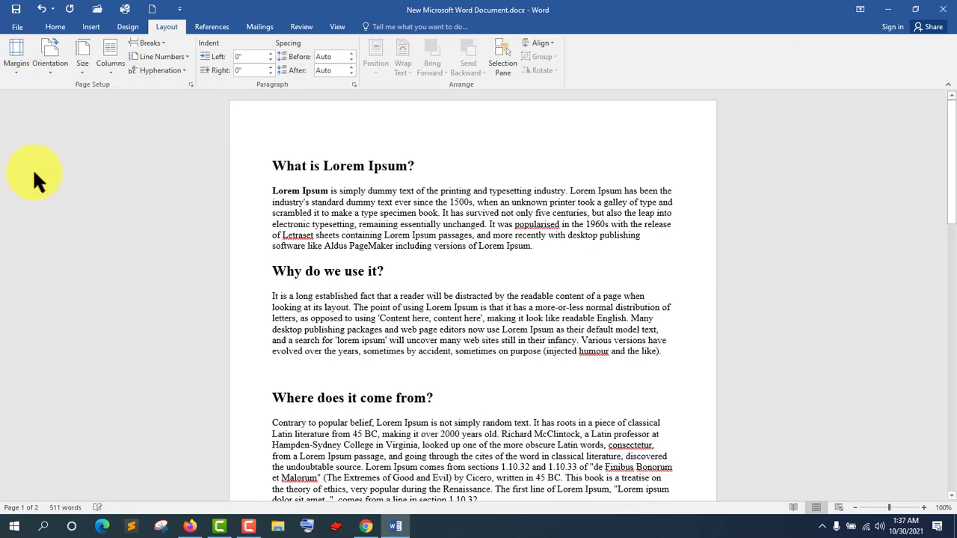
- Apply the Wide margin preset with 2" sides, then switch to Mirrored with 1.25" inside and 1" outside
{"action": "left_click", "coordinate": [20, 67]}
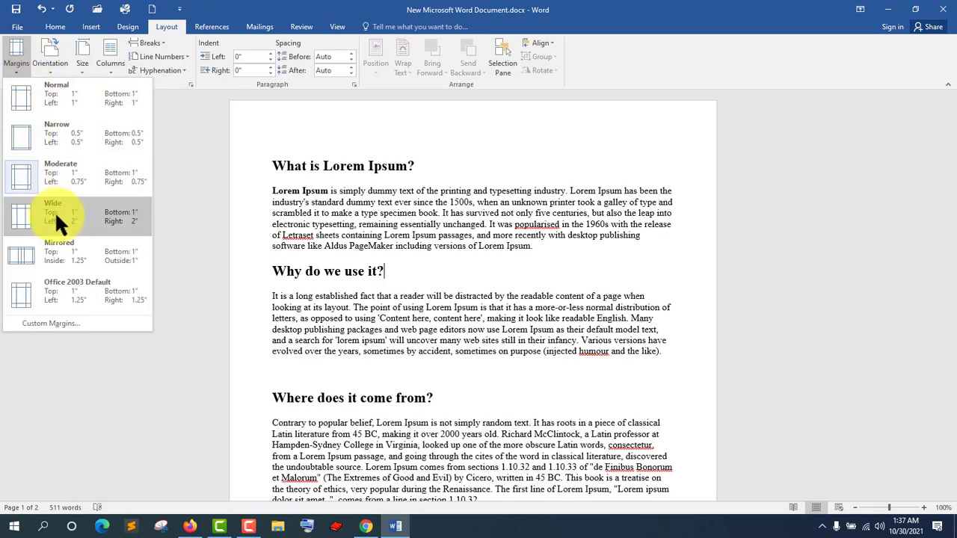
{"action": "left_click", "coordinate": [55, 211]}
{"action": "left_click", "coordinate": [21, 66]}
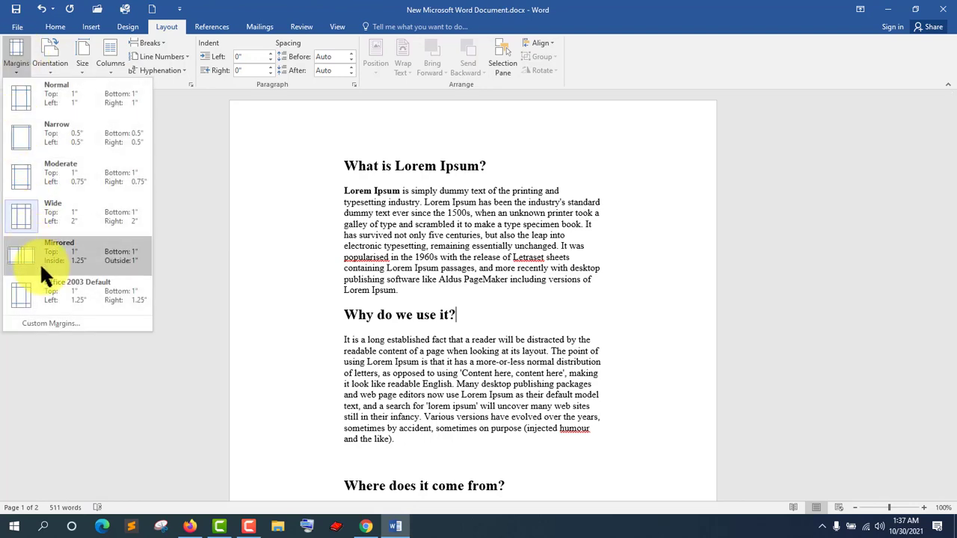
{"action": "left_click", "coordinate": [40, 262]}
- Try a custom top margin of 1.3" in the page setup, then discard it
{"action": "left_click", "coordinate": [16, 54]}
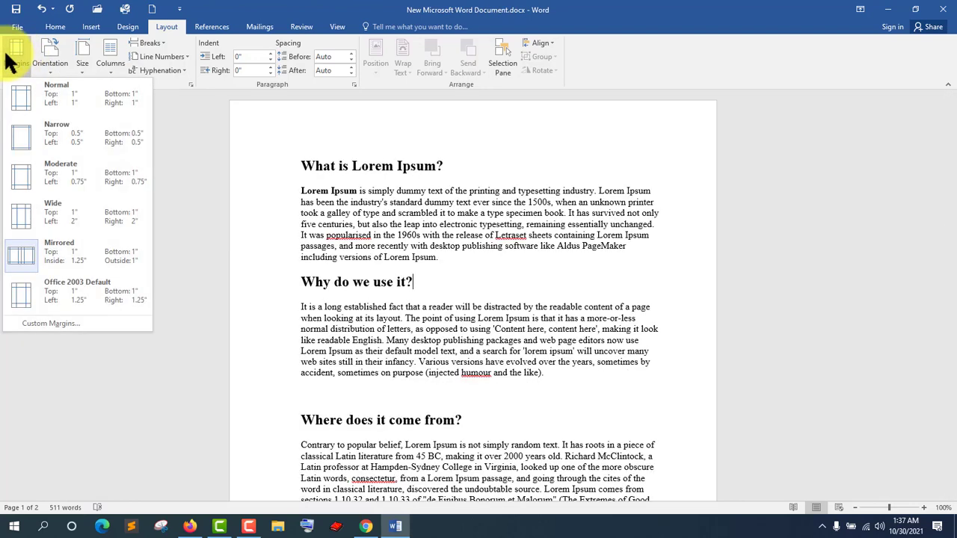
{"action": "left_click", "coordinate": [45, 324]}
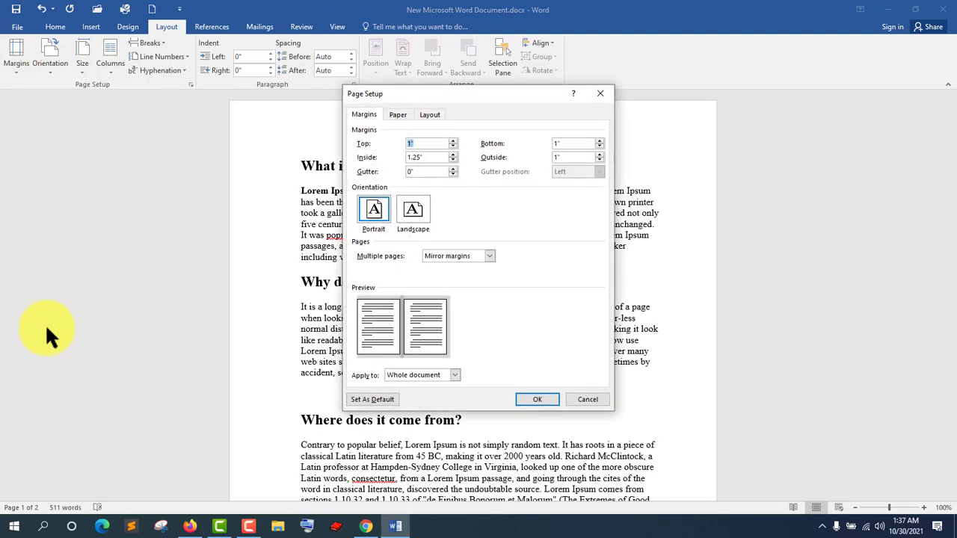
{"action": "left_click_drag", "start_coordinate": [482, 95], "coordinate": [168, 125]}
{"action": "left_click", "coordinate": [166, 149]}
{"action": "left_click", "coordinate": [166, 150]}
{"action": "left_click", "coordinate": [166, 149]}
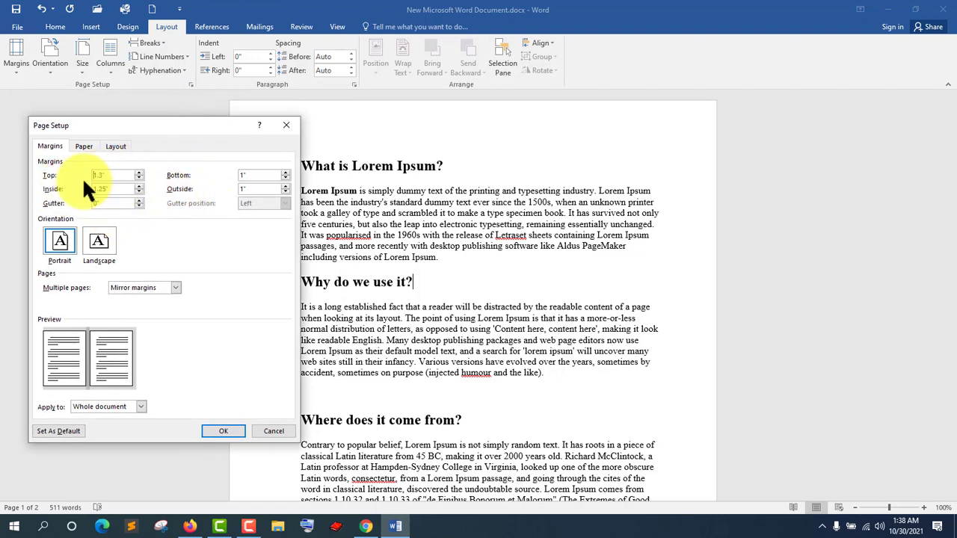
{"action": "left_click", "coordinate": [288, 125]}
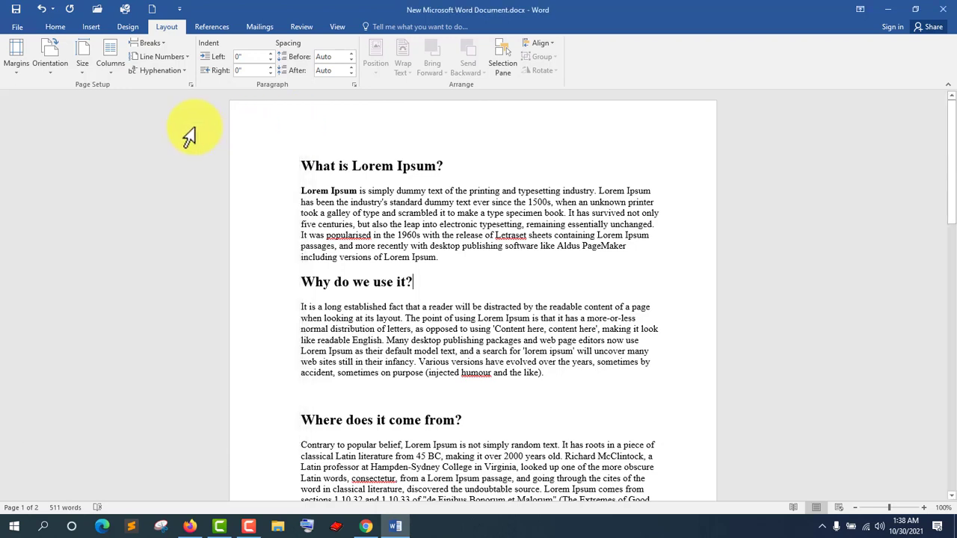
- Undo the Mirrored and Wide margin changes
{"action": "left_click", "coordinate": [42, 9]}
{"action": "left_click", "coordinate": [42, 9]}
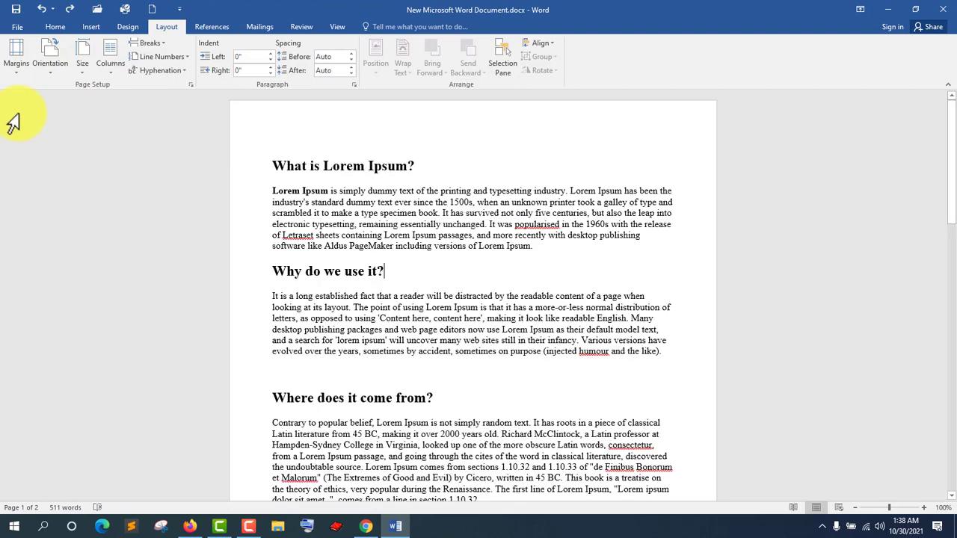
- Switch the page orientation to Landscape, then return it to Portrait
{"action": "left_click", "coordinate": [53, 65]}
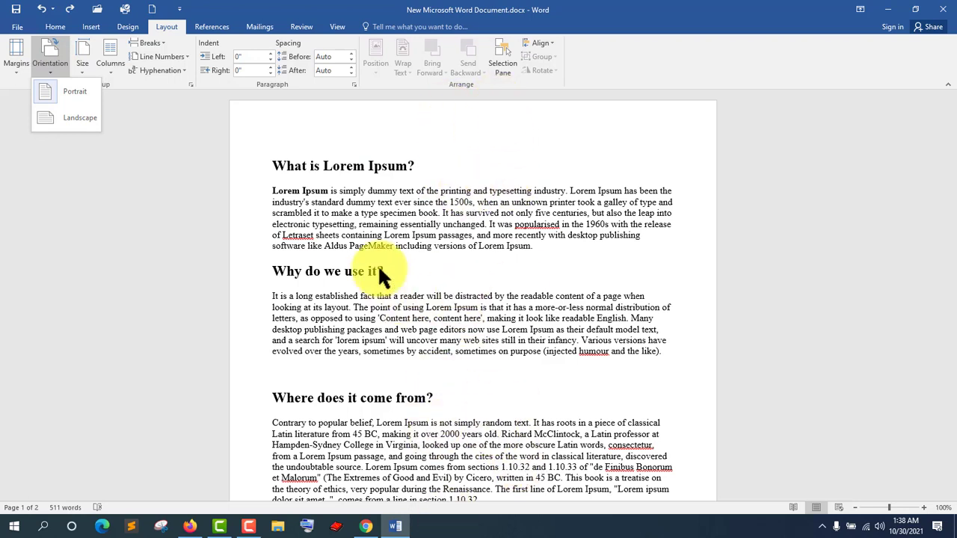
{"action": "left_click", "coordinate": [58, 116]}
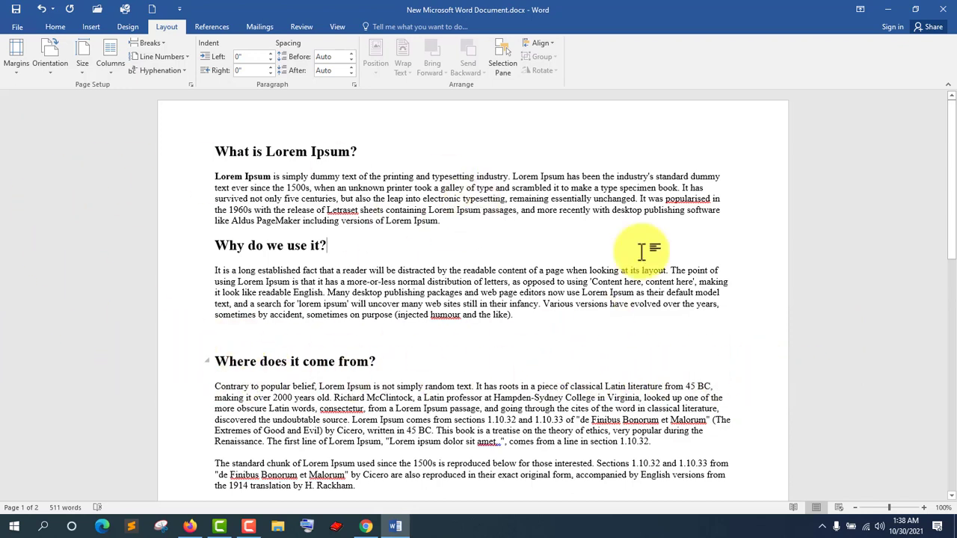
{"action": "left_click", "coordinate": [46, 67]}
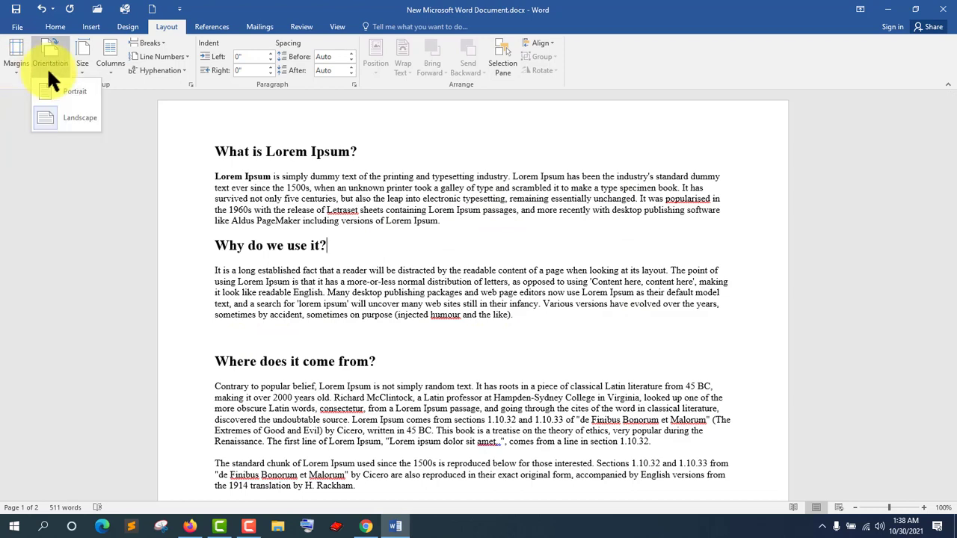
{"action": "left_click", "coordinate": [53, 88]}
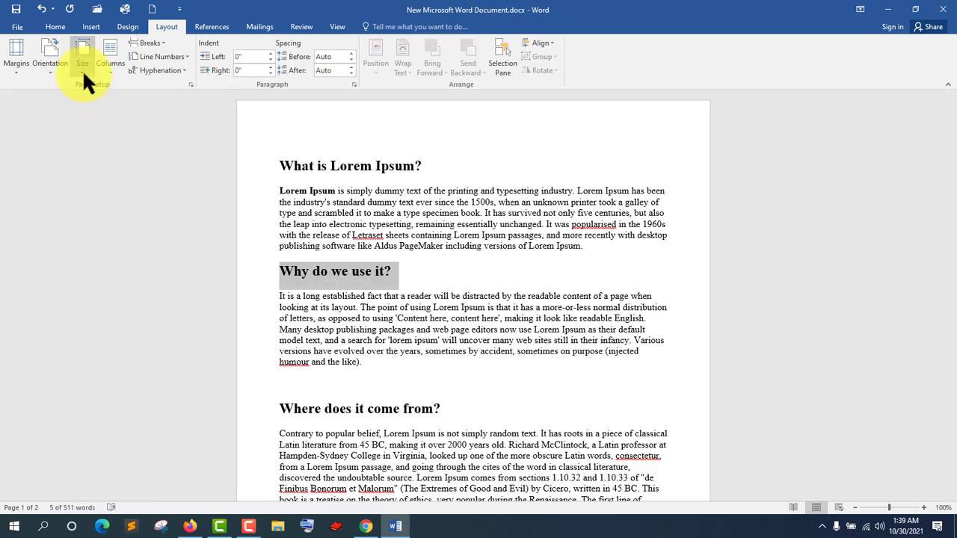
- Change the paper size to Letter (8.5" x 11"), then set it back to A4
{"action": "left_click", "coordinate": [82, 70]}
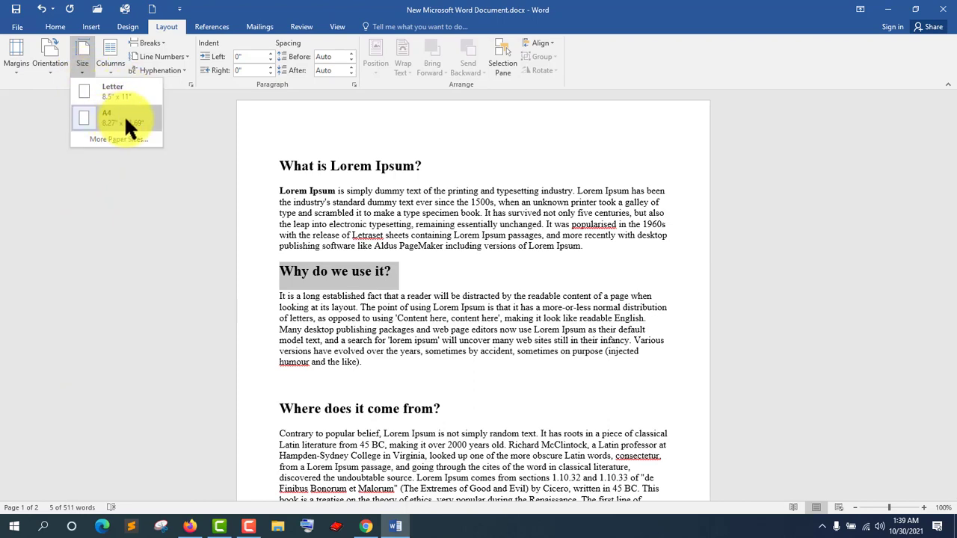
{"action": "left_click", "coordinate": [113, 89]}
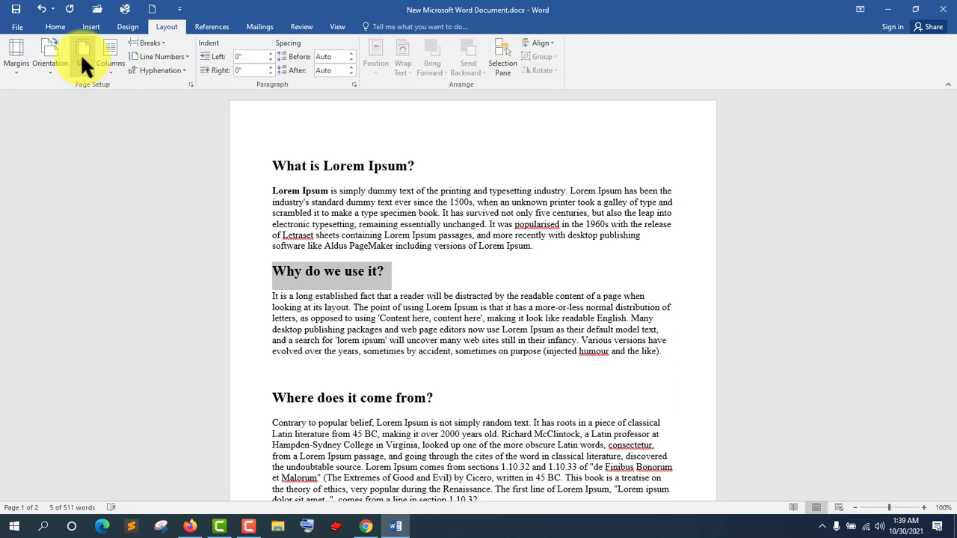
{"action": "left_click", "coordinate": [83, 60]}
{"action": "left_click", "coordinate": [103, 108]}
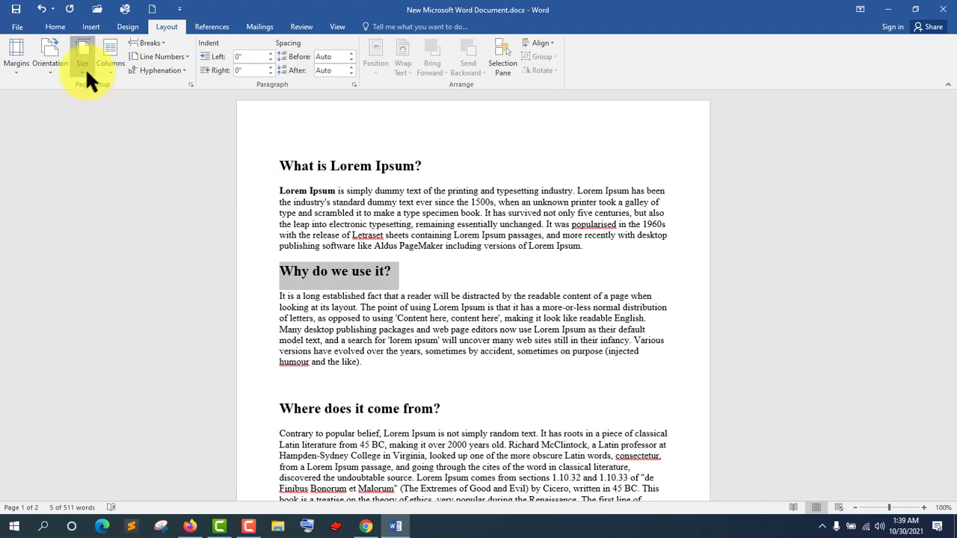
- Try a custom paper size with a width of 8.6" for the whole document, then discard it
{"action": "left_click", "coordinate": [85, 68]}
{"action": "left_click", "coordinate": [110, 140]}
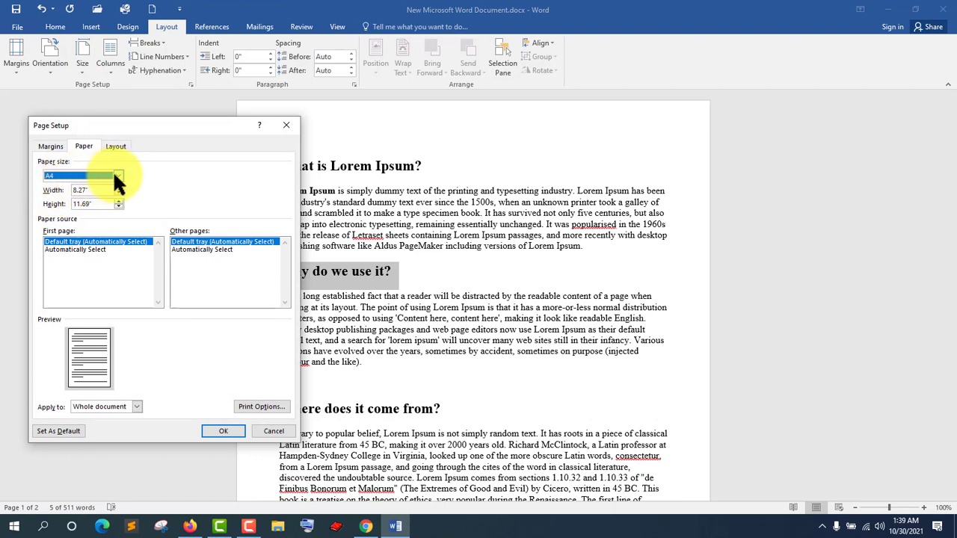
{"action": "left_click", "coordinate": [116, 178]}
{"action": "left_click", "coordinate": [77, 197]}
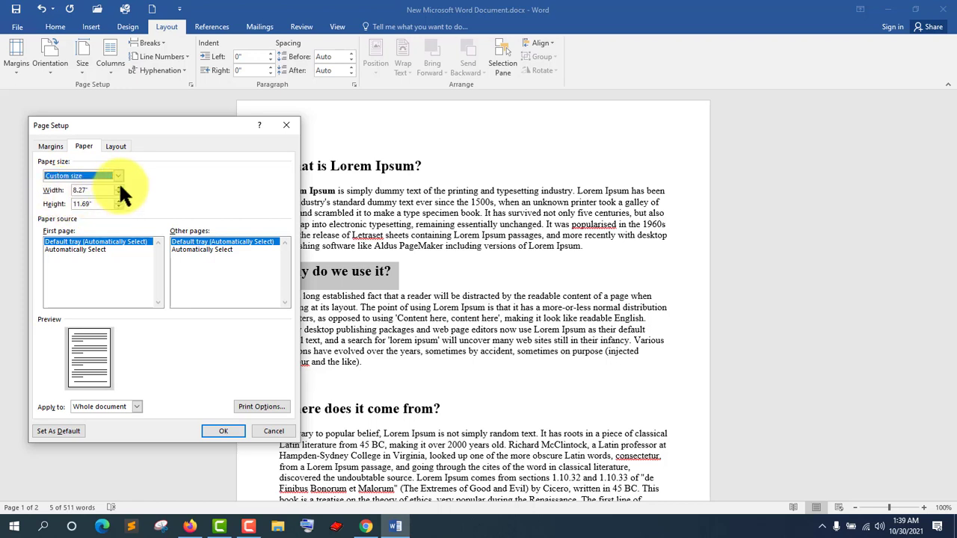
{"action": "key", "text": "Tab"}
{"action": "type", "text": "8.6\""}
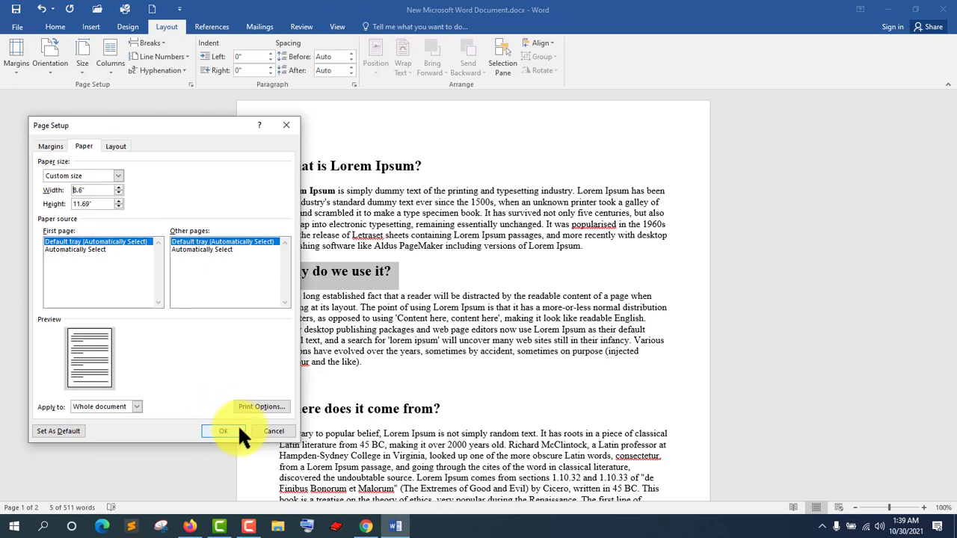
{"action": "left_click", "coordinate": [285, 125]}
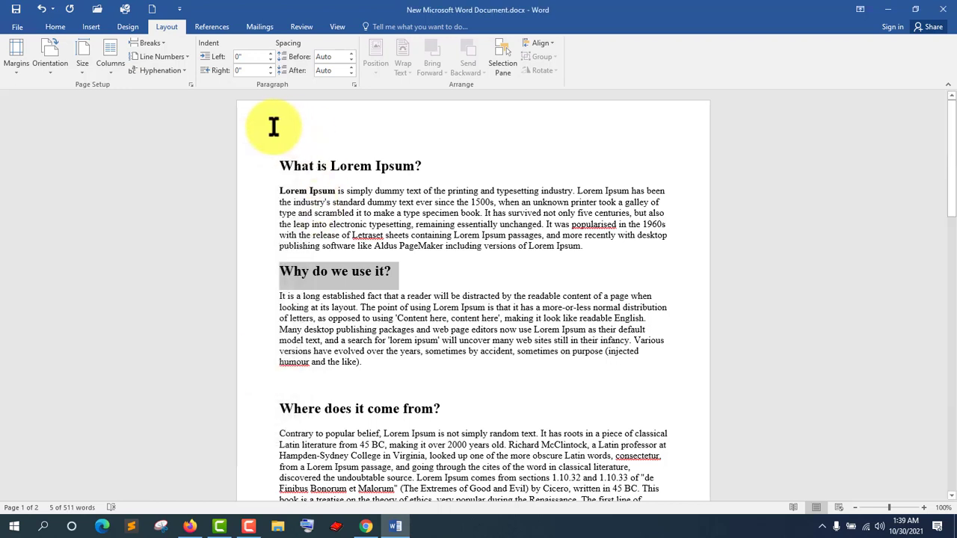
- Lay out the document text in two columns, then switch it to three columns
{"action": "left_click", "coordinate": [359, 228]}
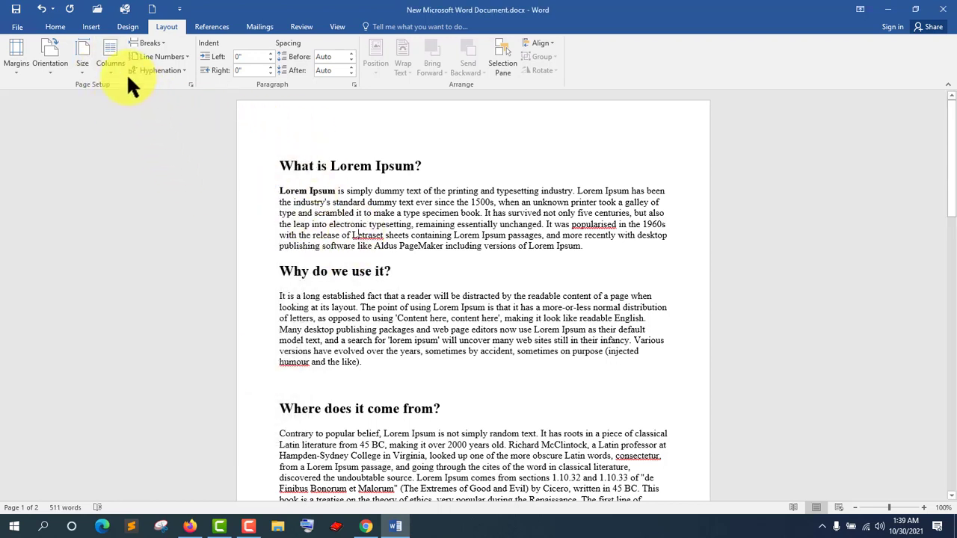
{"action": "left_click", "coordinate": [115, 72]}
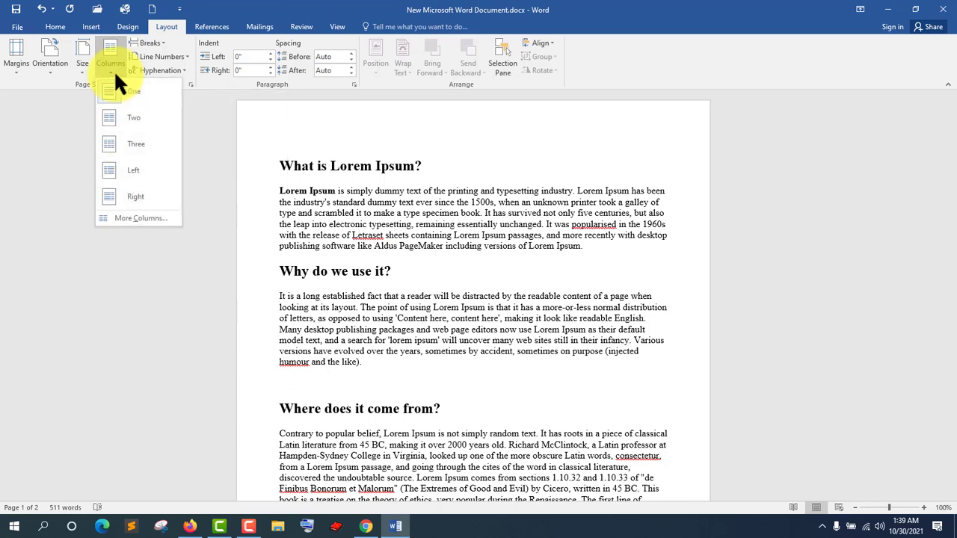
{"action": "left_click", "coordinate": [401, 166]}
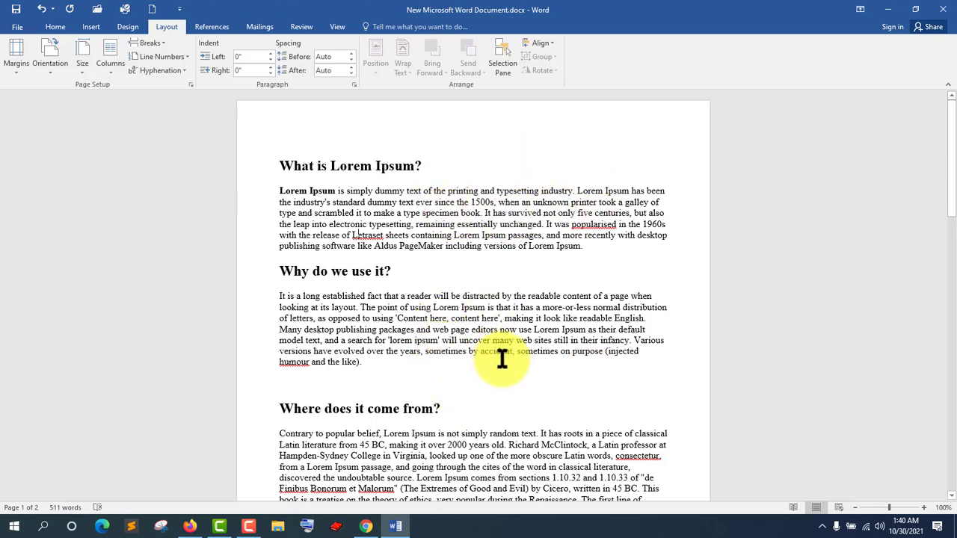
{"action": "left_click", "coordinate": [104, 58]}
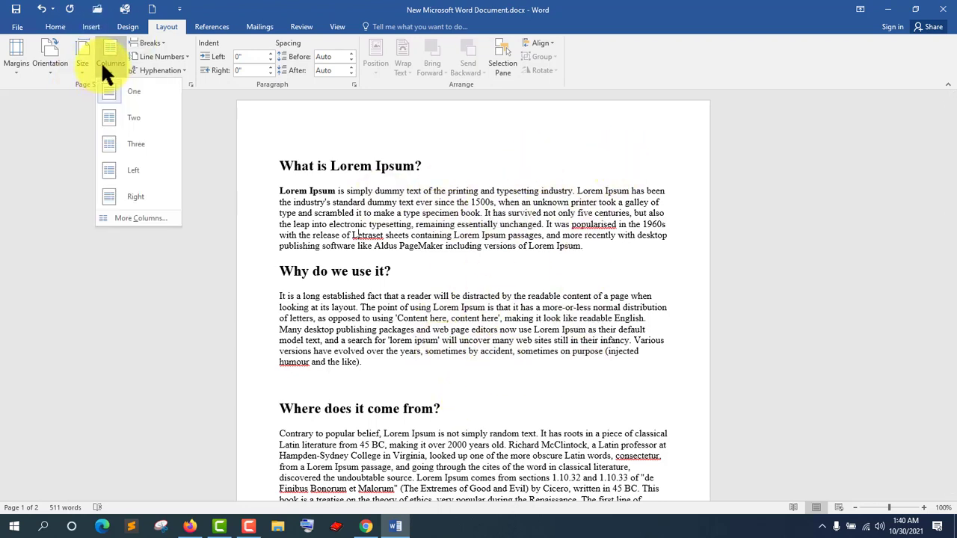
{"action": "left_click", "coordinate": [122, 117]}
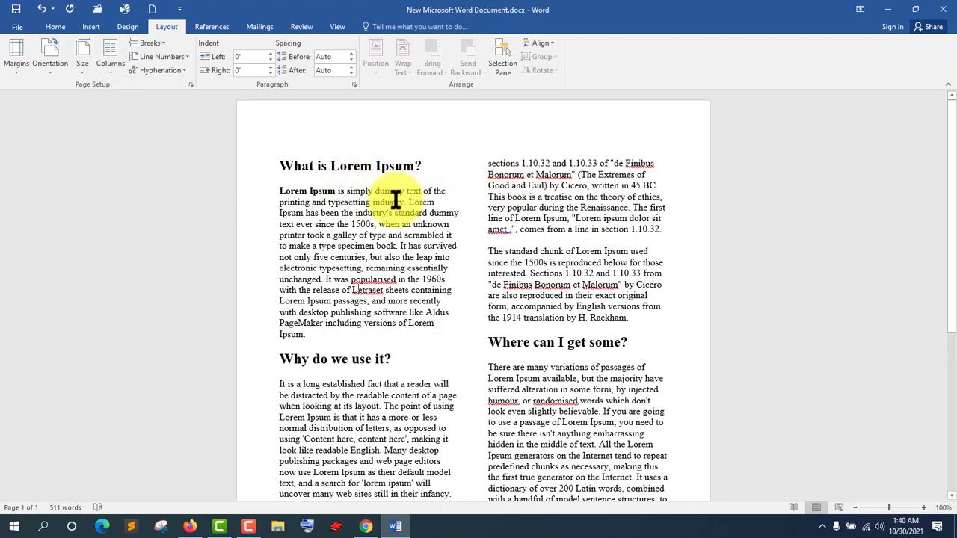
{"action": "left_click", "coordinate": [118, 62]}
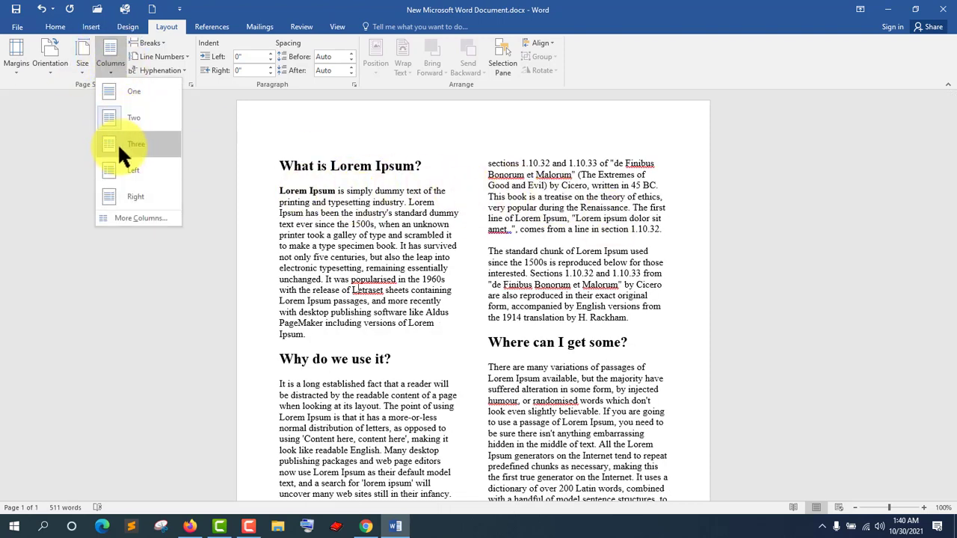
{"action": "left_click", "coordinate": [117, 143]}
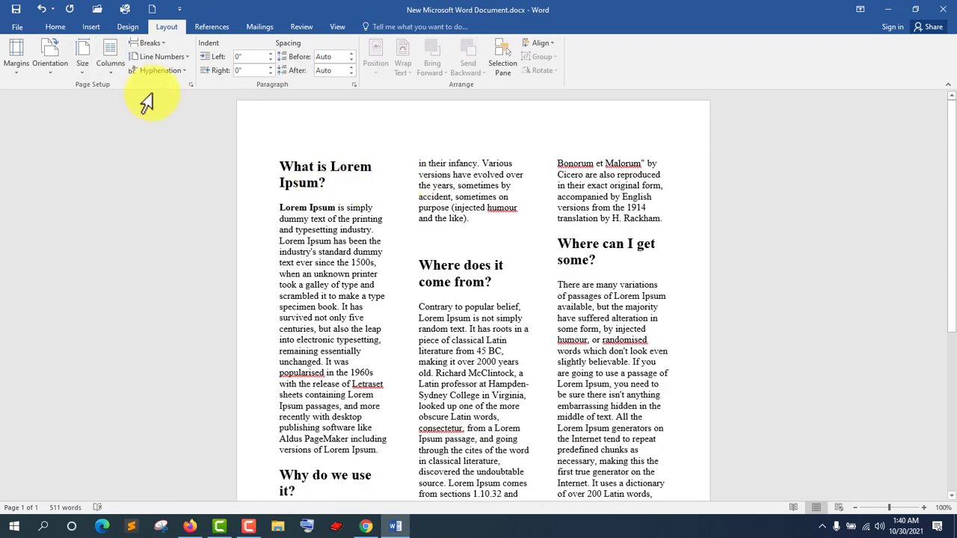
- Switch the document text to two columns, then set the number of columns to 4 in the custom column settings
{"action": "left_click", "coordinate": [110, 58]}
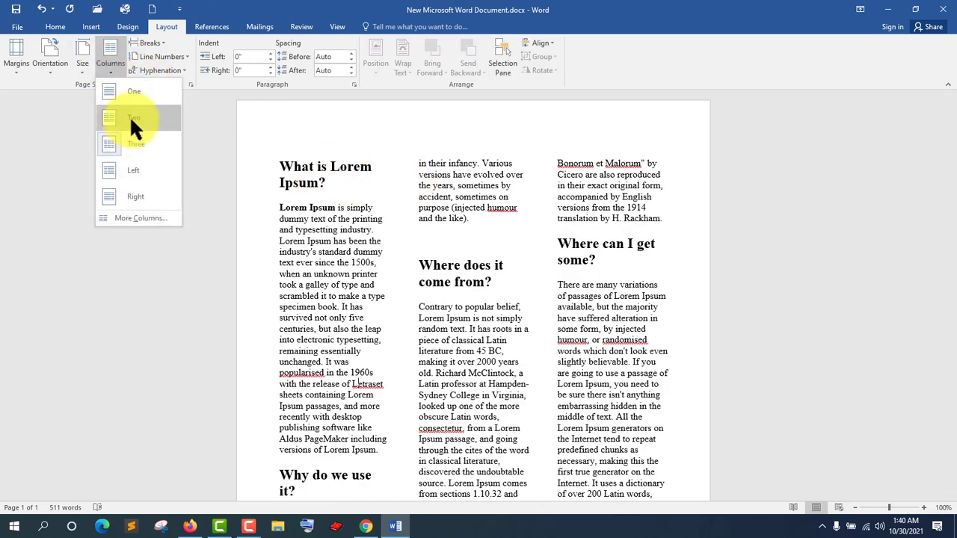
{"action": "left_click", "coordinate": [124, 117]}
{"action": "left_click", "coordinate": [106, 70]}
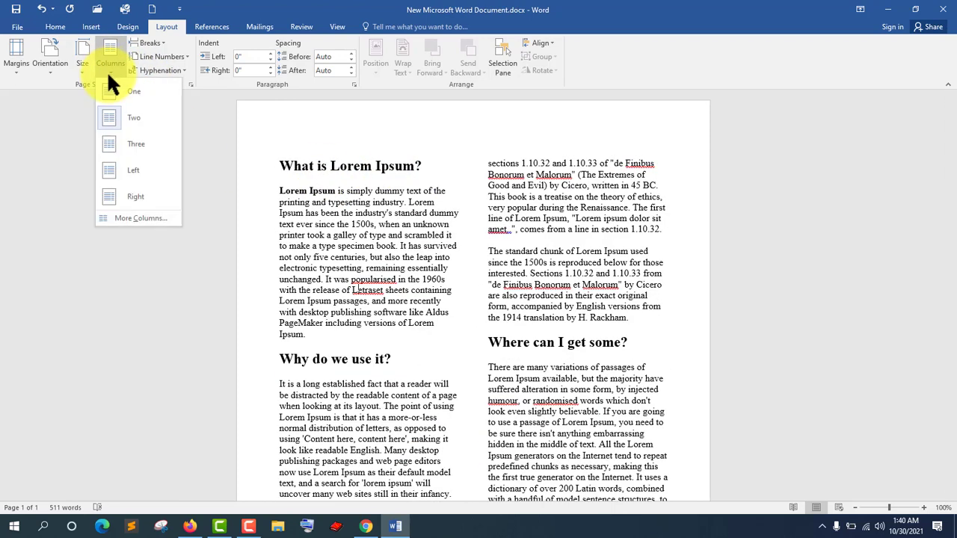
{"action": "left_click", "coordinate": [147, 218]}
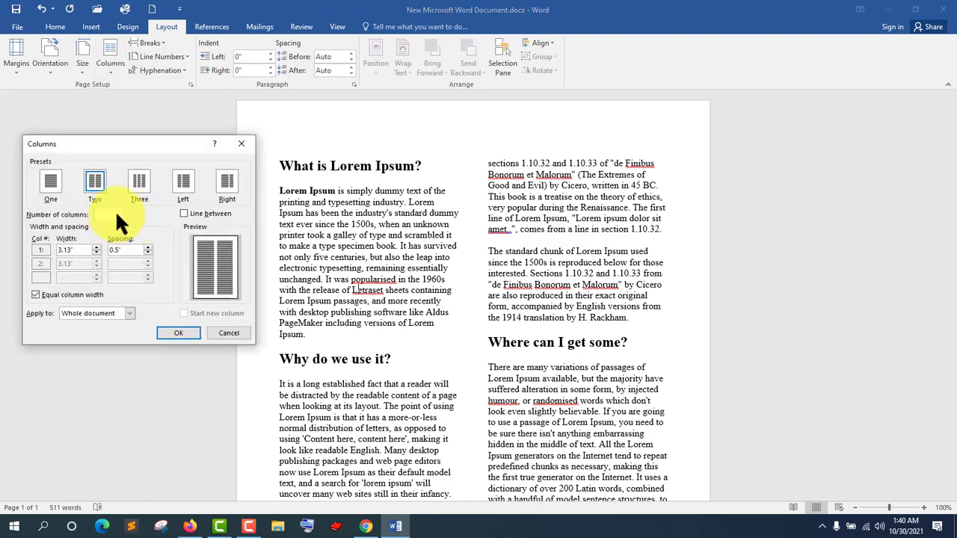
{"action": "left_click", "coordinate": [115, 210]}
{"action": "left_click", "coordinate": [115, 210]}
{"action": "left_click", "coordinate": [115, 210]}
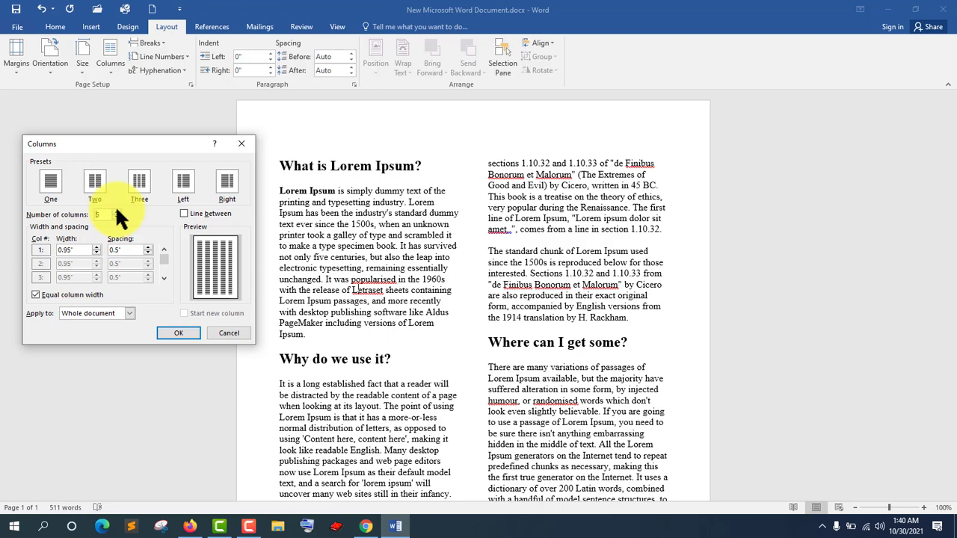
{"action": "left_click", "coordinate": [115, 210]}
{"action": "left_click", "coordinate": [116, 210]}
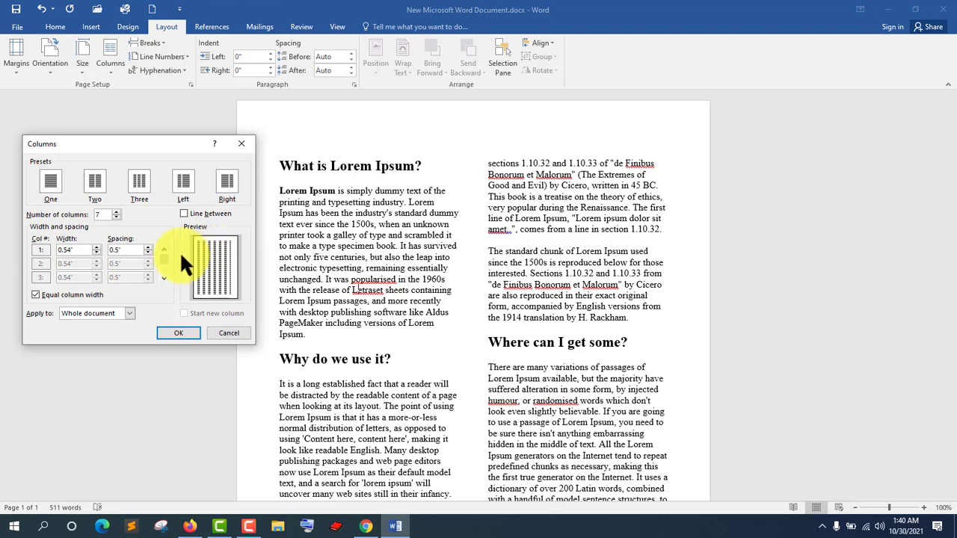
{"action": "left_click", "coordinate": [116, 217]}
{"action": "left_click", "coordinate": [116, 217]}
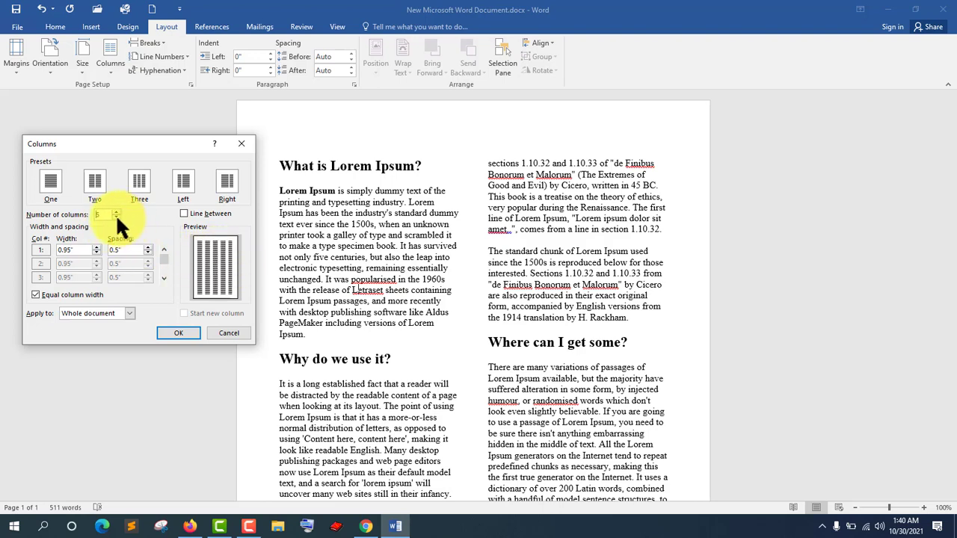
{"action": "left_click", "coordinate": [115, 217]}
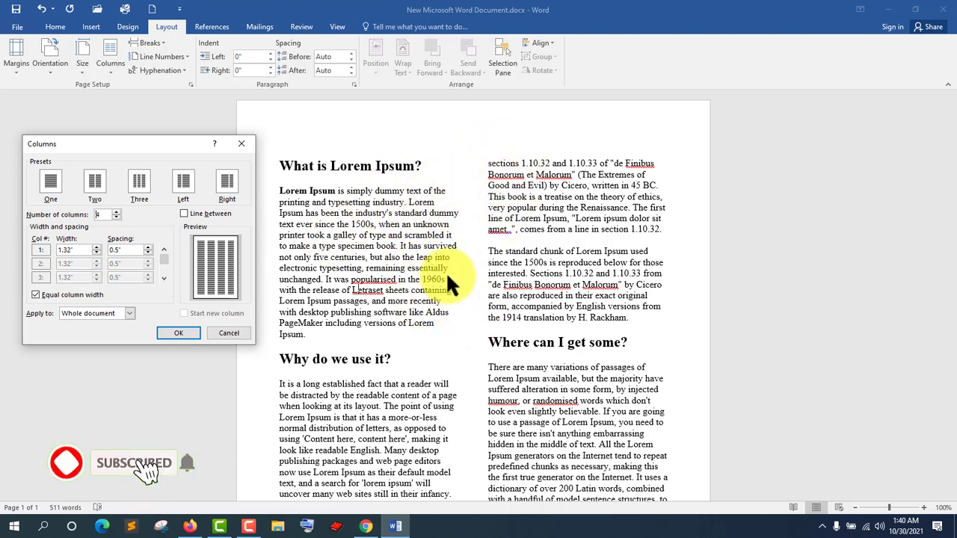
- Set the spacing between the four columns to 0.2" and apply the layout to the whole document
{"action": "left_click", "coordinate": [147, 251]}
{"action": "left_click", "coordinate": [148, 251]}
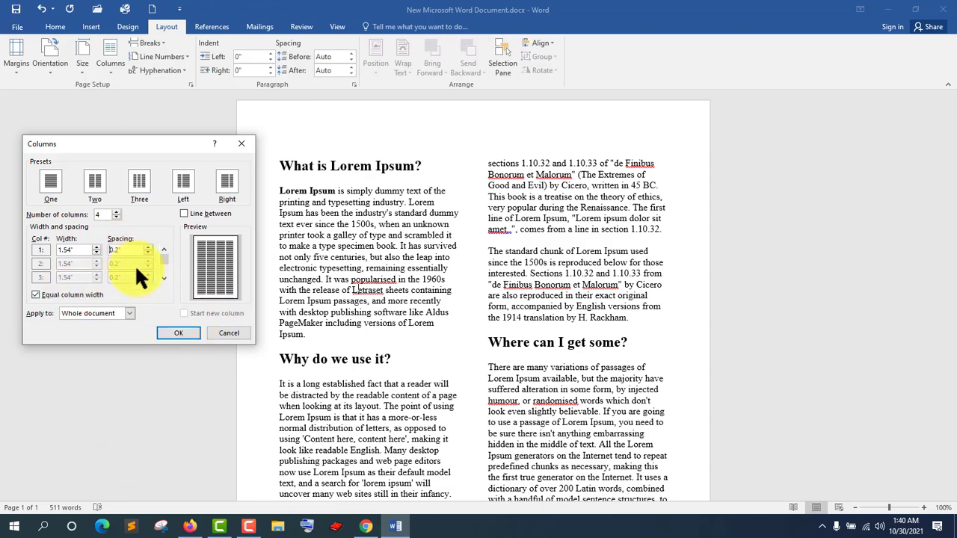
{"action": "left_click", "coordinate": [178, 332]}
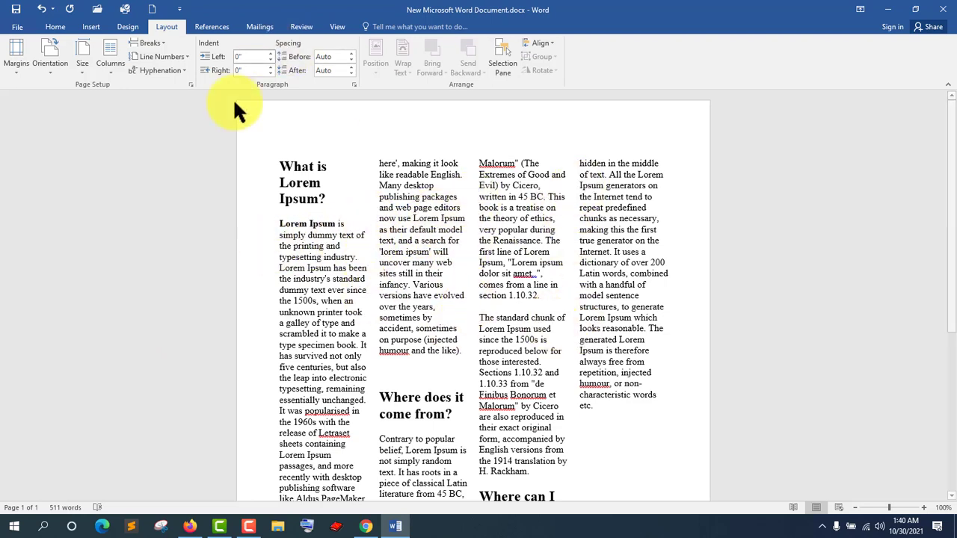
- Undo the column changes back to the single-column layout
{"action": "left_click", "coordinate": [42, 10]}
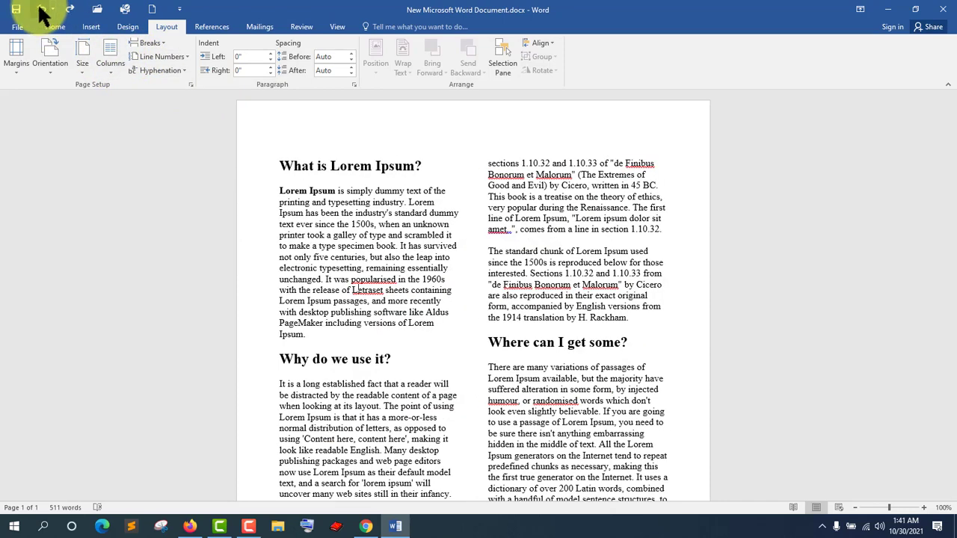
{"action": "left_click", "coordinate": [41, 9]}
{"action": "left_click", "coordinate": [42, 10]}
{"action": "left_click", "coordinate": [42, 9]}
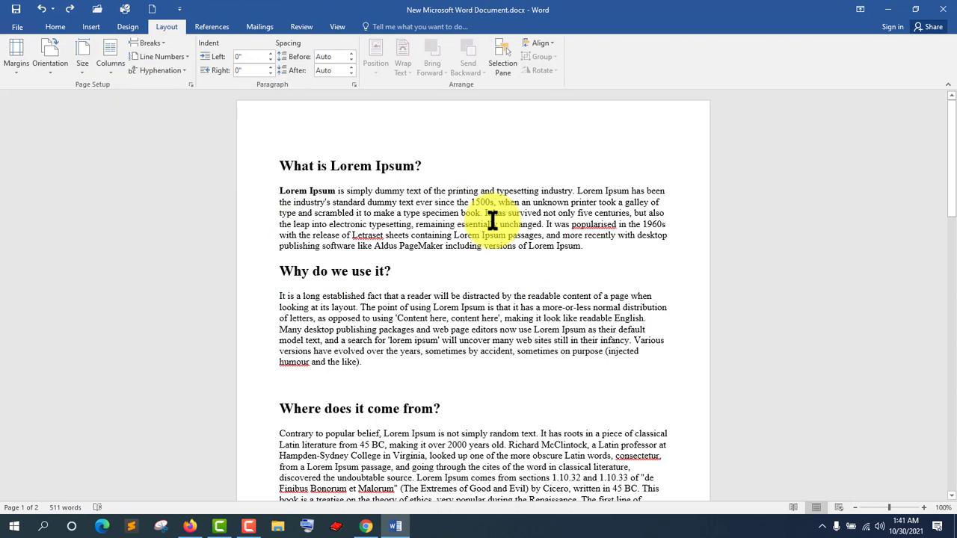
- Add an empty line above the "Why do we use it?" heading and insert a page break there, then undo the page break
{"action": "key", "text": "Return"}
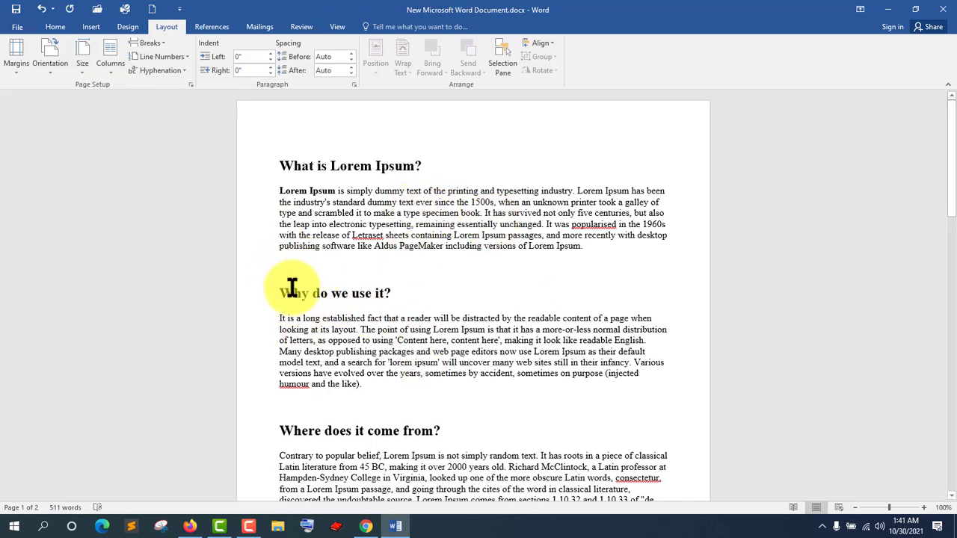
{"action": "left_click", "coordinate": [157, 43]}
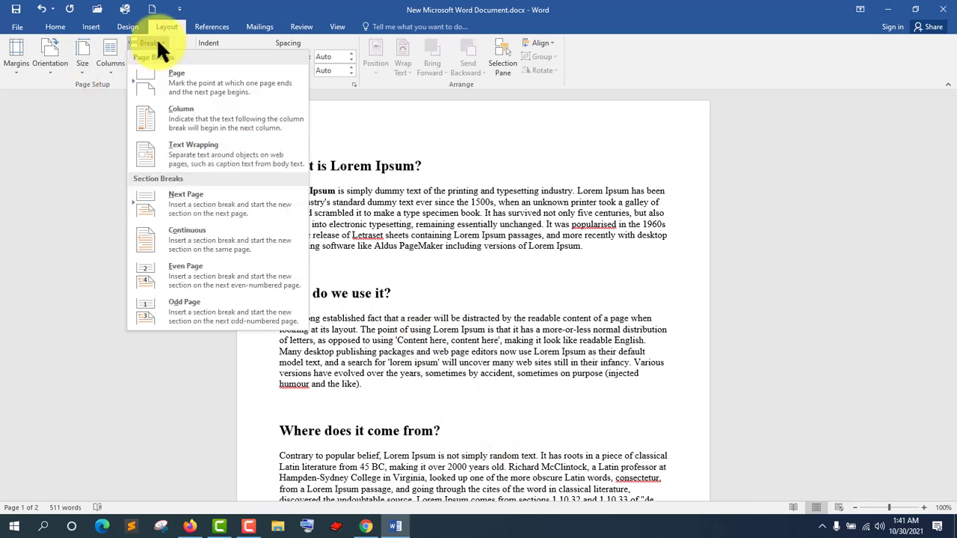
{"action": "left_click", "coordinate": [195, 79]}
{"action": "scroll", "coordinate": [395, 322], "scroll_direction": "up", "scroll_amount": 3}
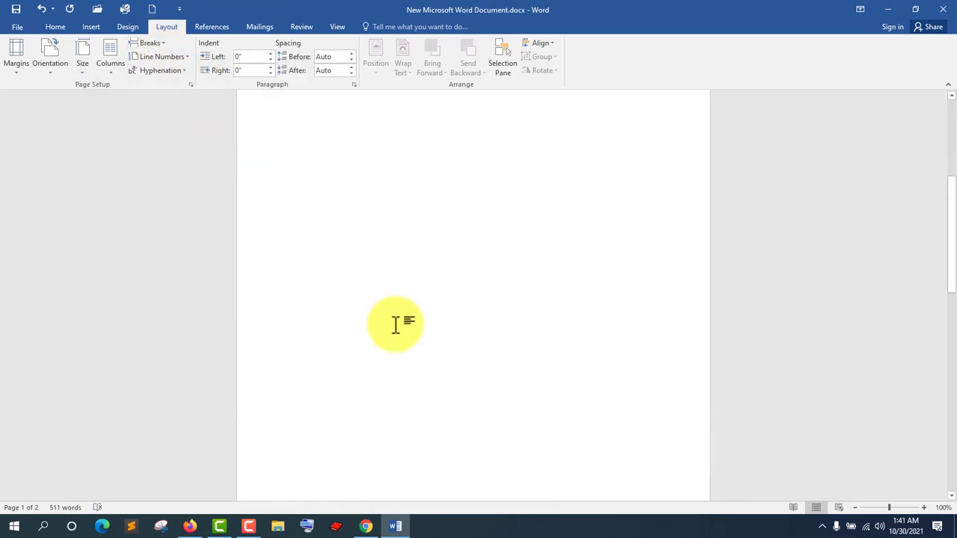
{"action": "scroll", "coordinate": [366, 305], "scroll_direction": "up", "scroll_amount": 2}
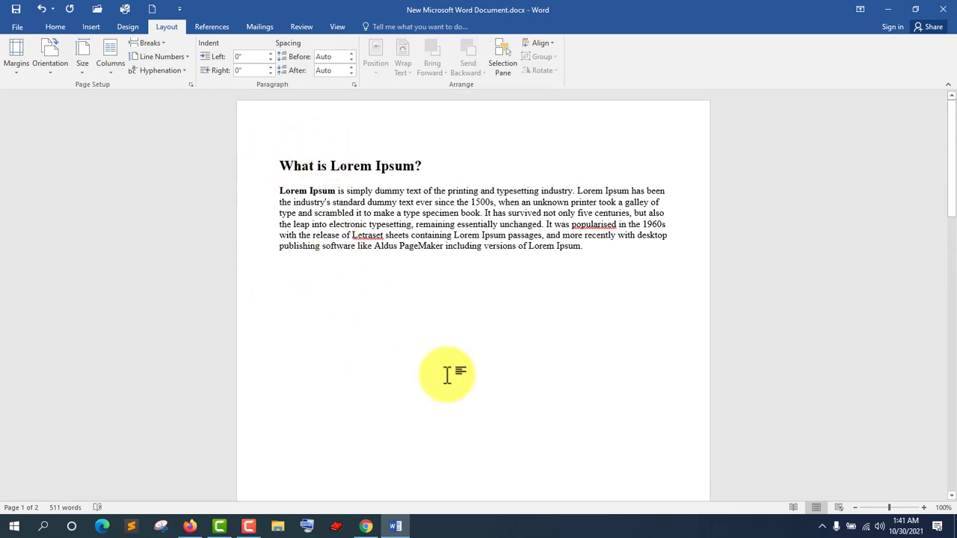
{"action": "scroll", "coordinate": [429, 330], "scroll_direction": "down", "scroll_amount": 10}
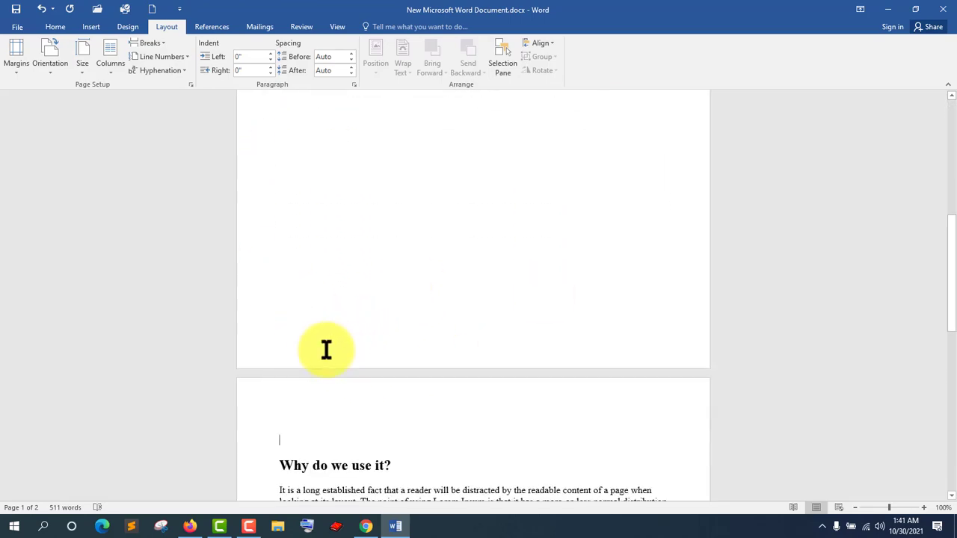
{"action": "scroll", "coordinate": [281, 306], "scroll_direction": "up", "scroll_amount": 8}
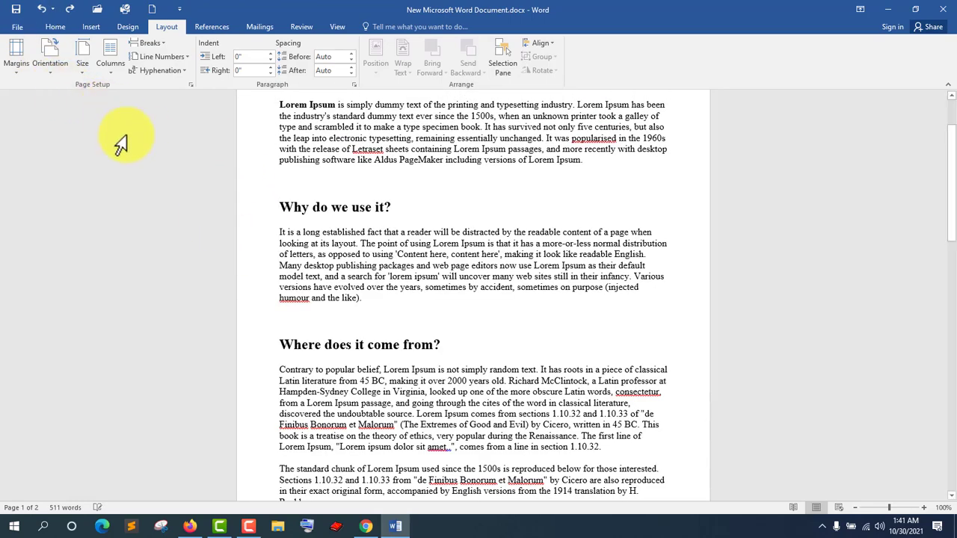
- Turn on continuous line numbering for the document
{"action": "left_click", "coordinate": [182, 53]}
{"action": "left_click", "coordinate": [182, 54]}
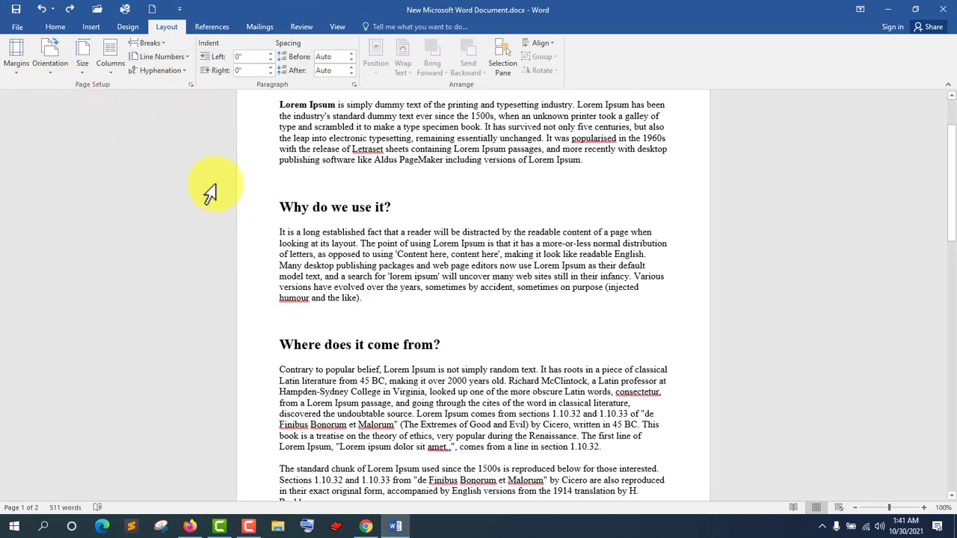
{"action": "scroll", "coordinate": [207, 193], "scroll_direction": "up", "scroll_amount": 2}
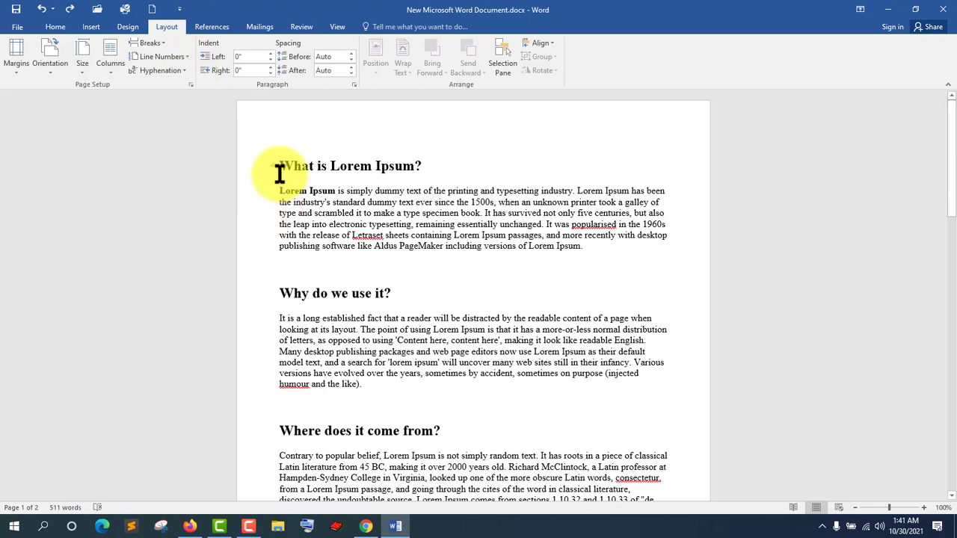
{"action": "left_click", "coordinate": [178, 54]}
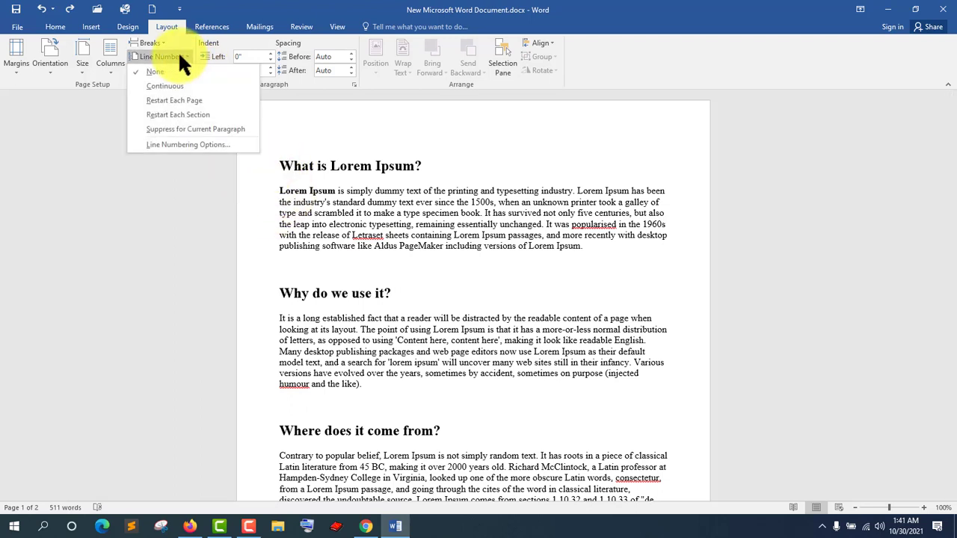
{"action": "left_click", "coordinate": [166, 87]}
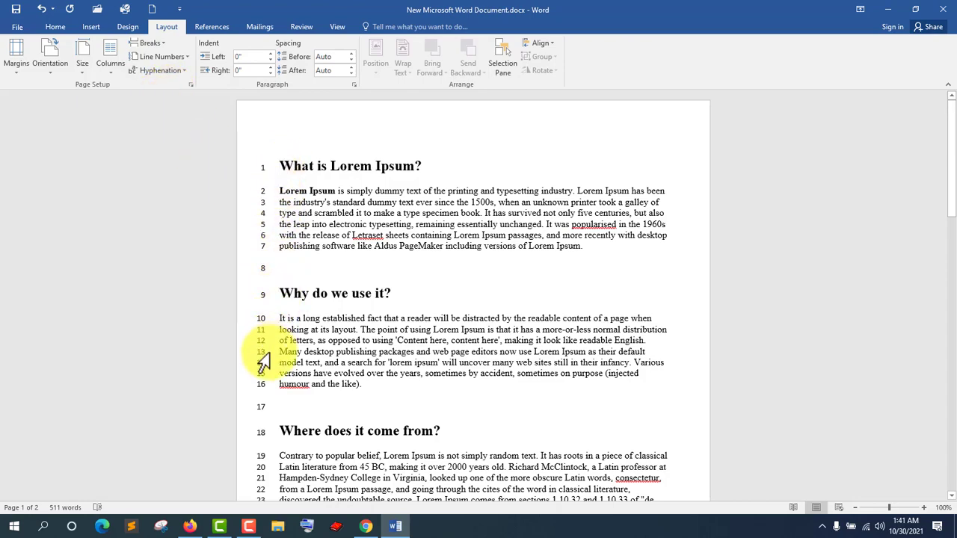
- Examine how the line numbers run from the first page onto the second, and check the other line numbering options
{"action": "scroll", "coordinate": [260, 336], "scroll_direction": "down", "scroll_amount": 5}
{"action": "scroll", "coordinate": [260, 336], "scroll_direction": "down", "scroll_amount": 10}
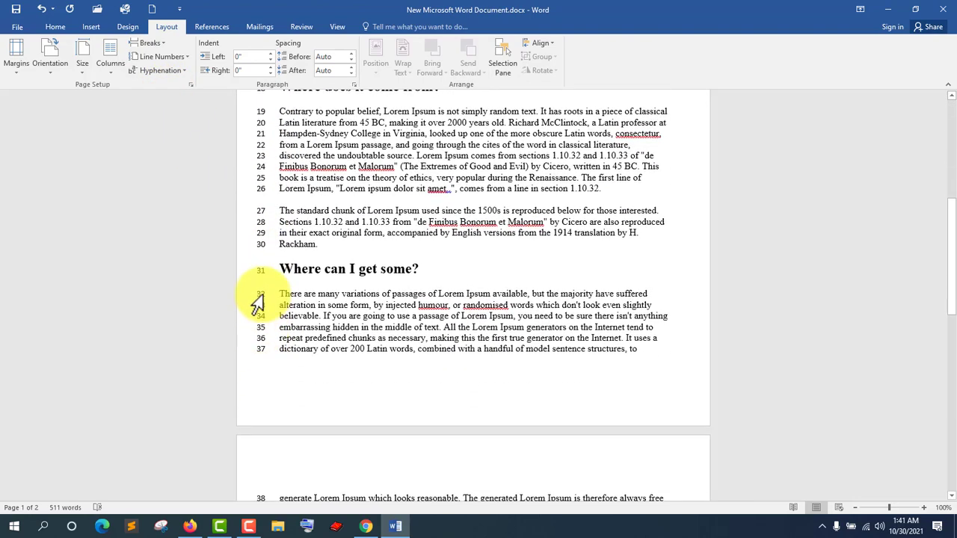
{"action": "scroll", "coordinate": [255, 363], "scroll_direction": "up", "scroll_amount": 15}
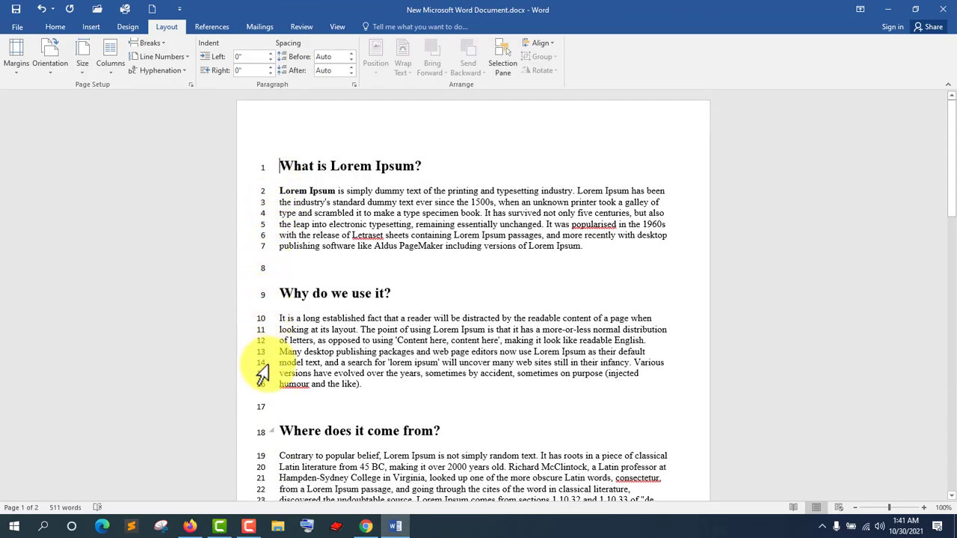
{"action": "scroll", "coordinate": [283, 409], "scroll_direction": "down", "scroll_amount": 10}
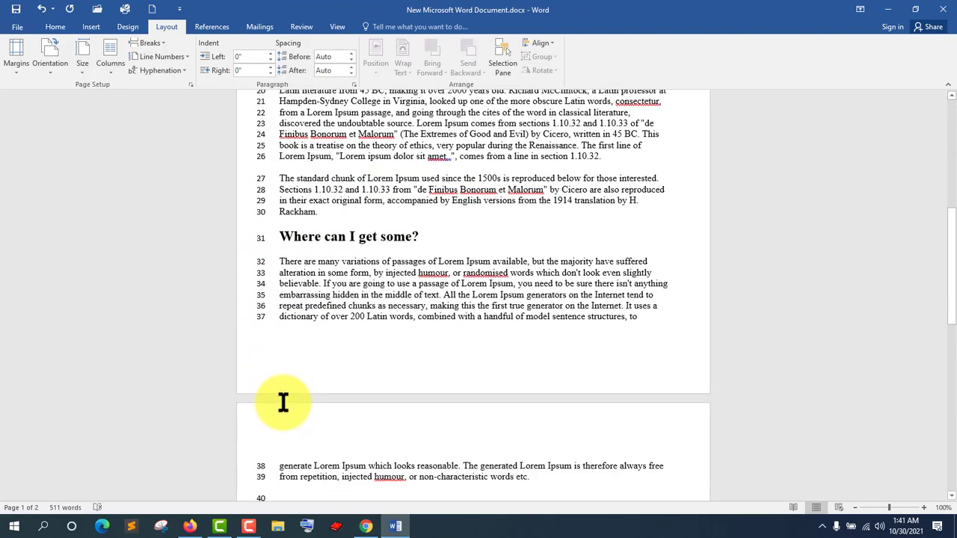
{"action": "left_click", "coordinate": [185, 56]}
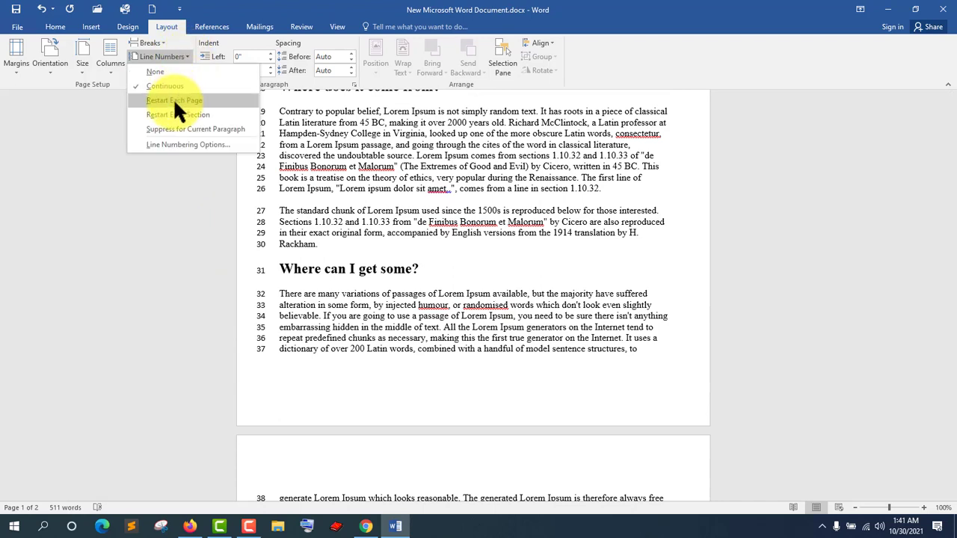
{"action": "left_click", "coordinate": [188, 57]}
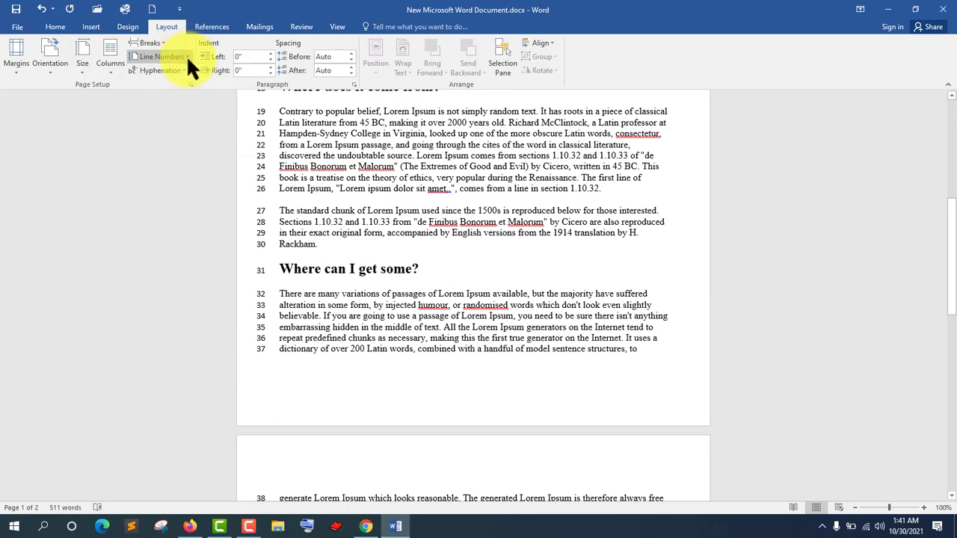
{"action": "left_click", "coordinate": [187, 57]}
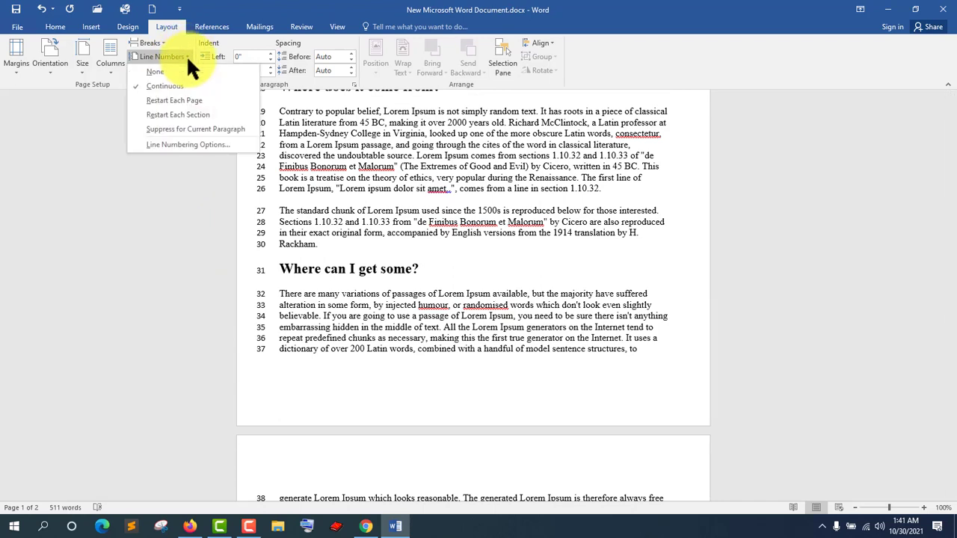
{"action": "left_click", "coordinate": [187, 56]}
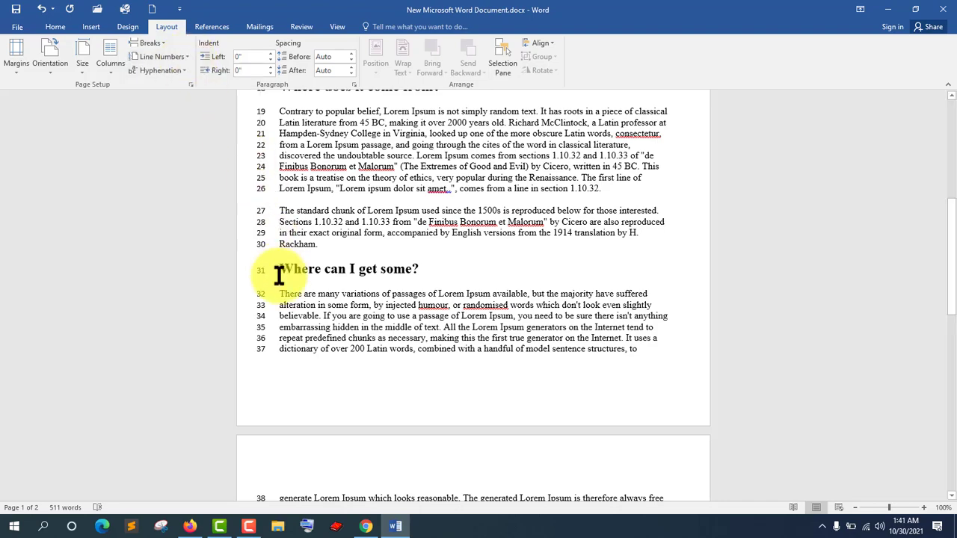
- Remove the line numbers from the document by setting line numbering to None
{"action": "scroll", "coordinate": [262, 340], "scroll_direction": "down", "scroll_amount": 2}
{"action": "scroll", "coordinate": [262, 337], "scroll_direction": "down", "scroll_amount": 5}
{"action": "scroll", "coordinate": [261, 329], "scroll_direction": "up", "scroll_amount": 8}
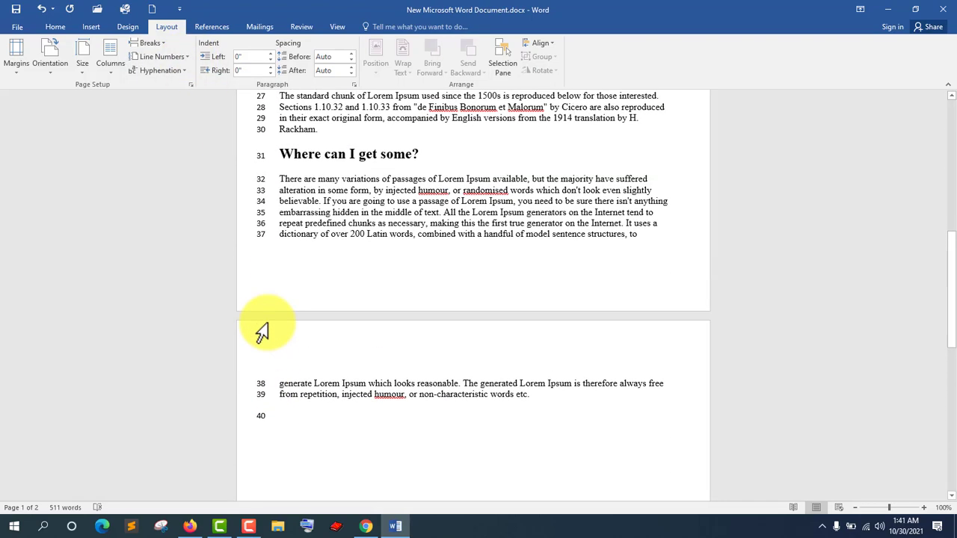
{"action": "scroll", "coordinate": [236, 336], "scroll_direction": "up", "scroll_amount": 8}
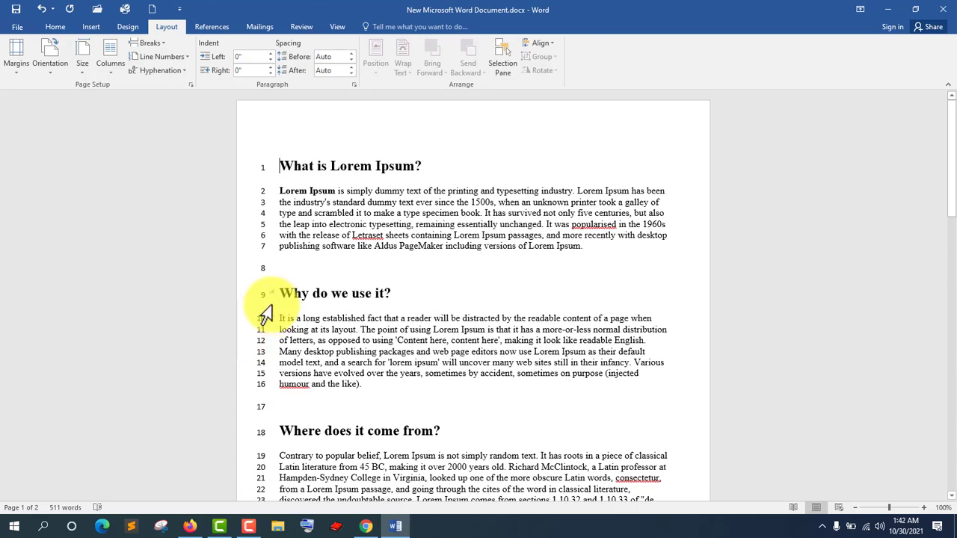
{"action": "left_click", "coordinate": [186, 57]}
{"action": "left_click", "coordinate": [178, 69]}
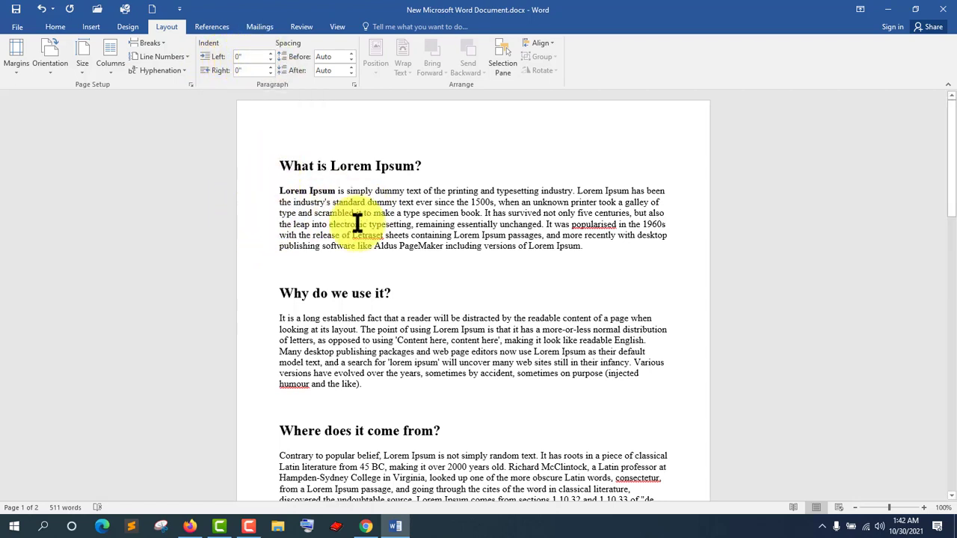
- Set the left indent of the "What is Lorem Ipsum?" heading to 0.2"
{"action": "left_click", "coordinate": [269, 54]}
{"action": "left_click", "coordinate": [269, 53]}
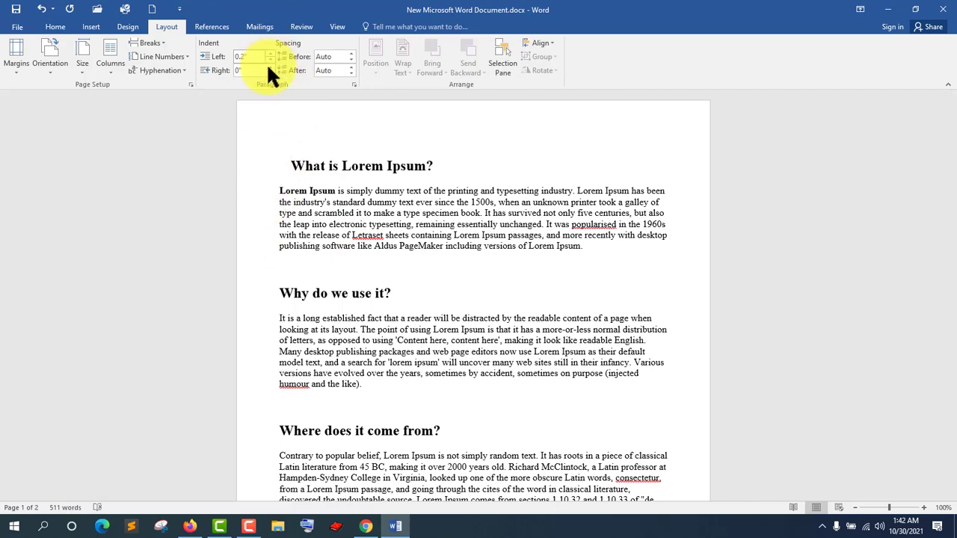
- Set the left indent of the paragraph beneath the "What is Lorem Ipsum?" heading to 0.8"
{"action": "left_click_drag", "start_coordinate": [278, 191], "coordinate": [583, 254]}
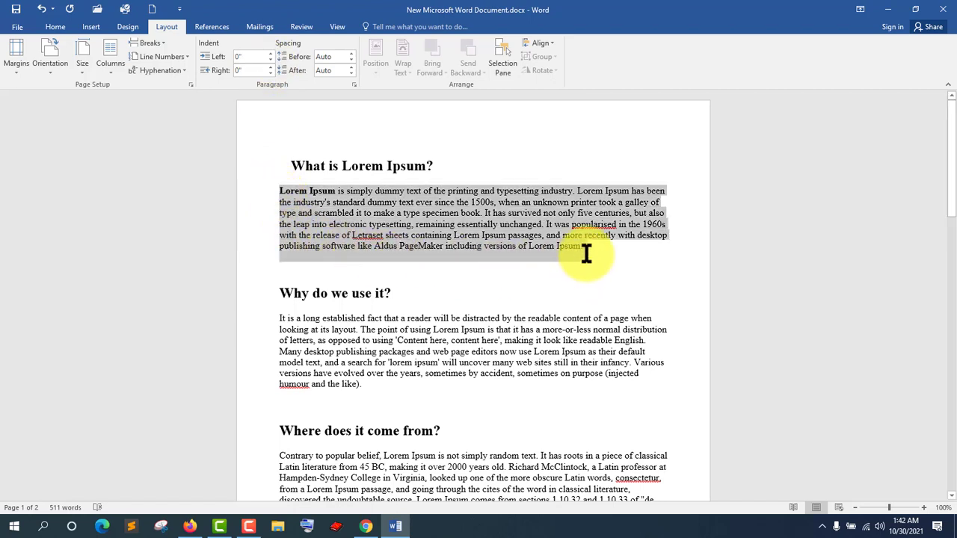
{"action": "left_click", "coordinate": [268, 53]}
{"action": "left_click", "coordinate": [269, 53]}
{"action": "left_click", "coordinate": [268, 53]}
{"action": "left_click", "coordinate": [268, 53]}
{"action": "left_click", "coordinate": [268, 53]}
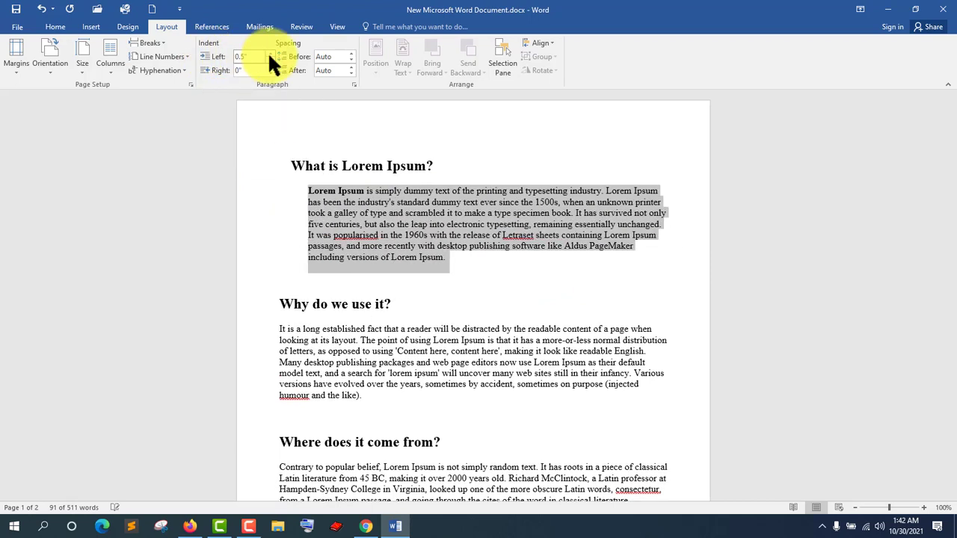
{"action": "left_click", "coordinate": [268, 53]}
{"action": "left_click", "coordinate": [269, 53]}
{"action": "left_click", "coordinate": [269, 54]}
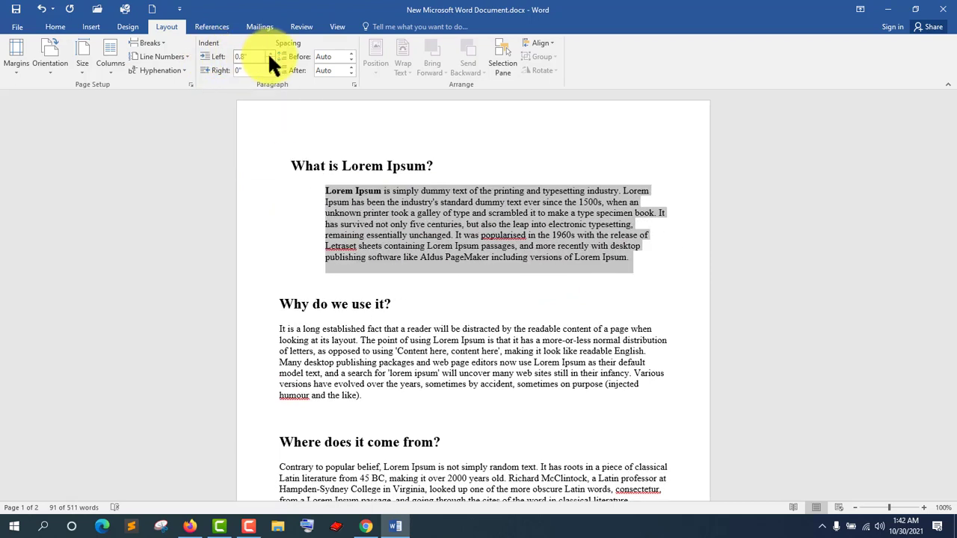
- Set the right indent of the paragraph beneath the "What is Lorem Ipsum?" heading to 1.1"
{"action": "left_click", "coordinate": [268, 66]}
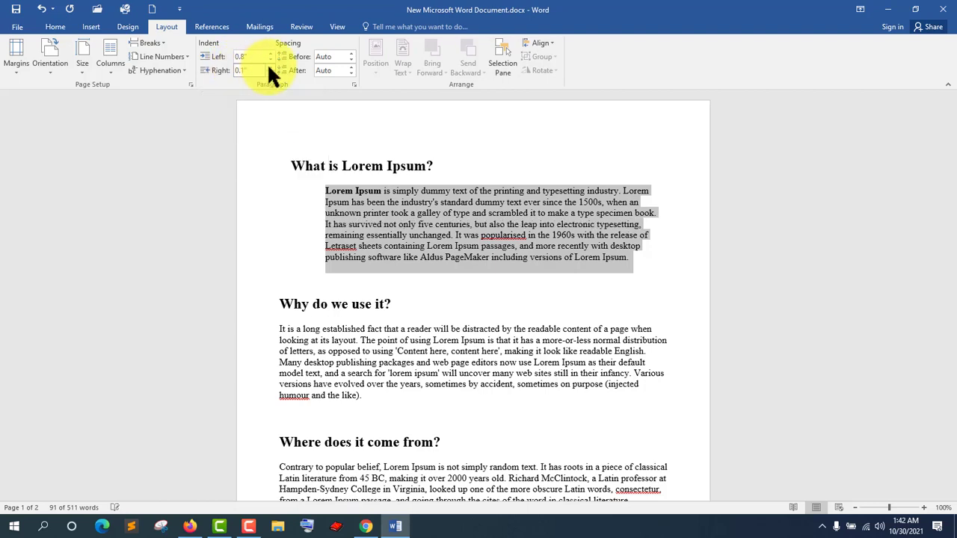
{"action": "left_click", "coordinate": [268, 67]}
{"action": "left_click", "coordinate": [268, 65]}
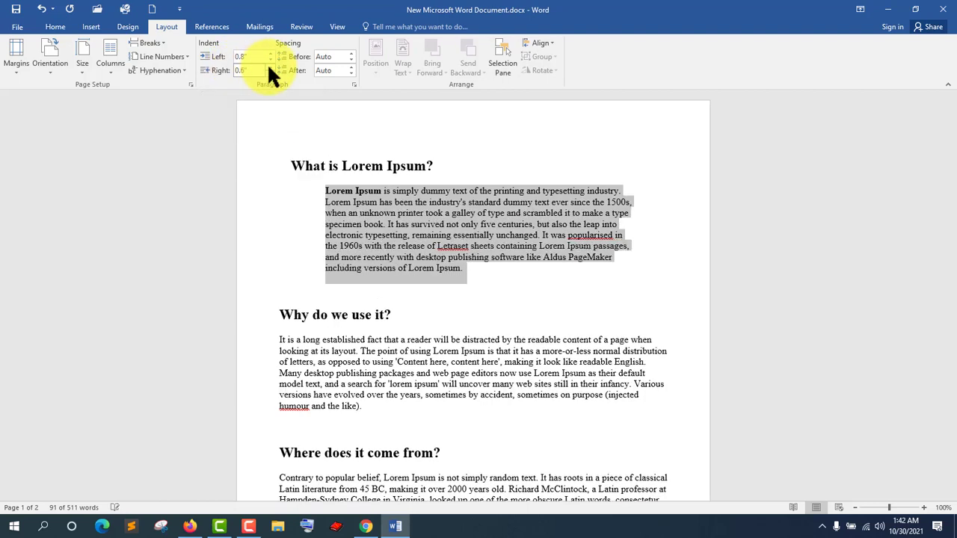
{"action": "left_click", "coordinate": [268, 65]}
{"action": "left_click", "coordinate": [268, 65]}
{"action": "left_click", "coordinate": [268, 66]}
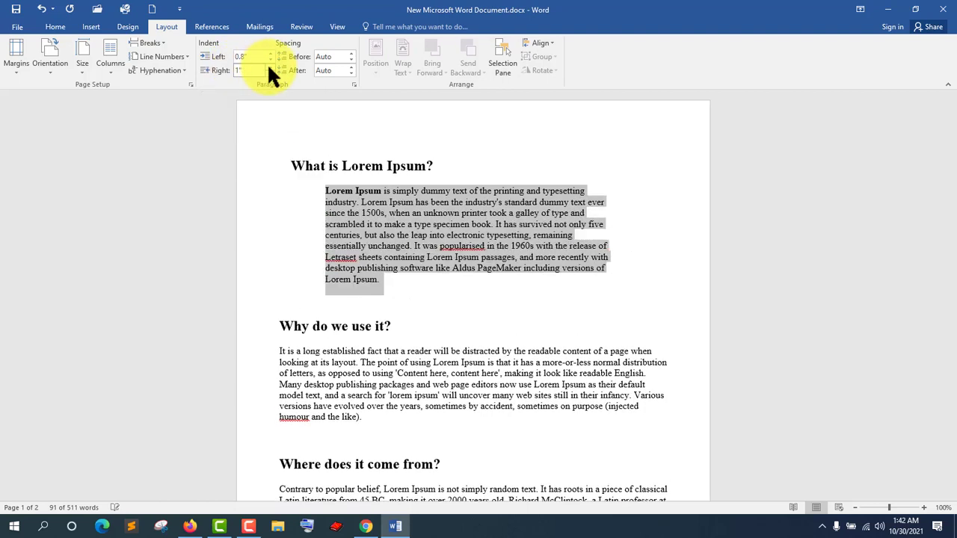
{"action": "left_click", "coordinate": [268, 66]}
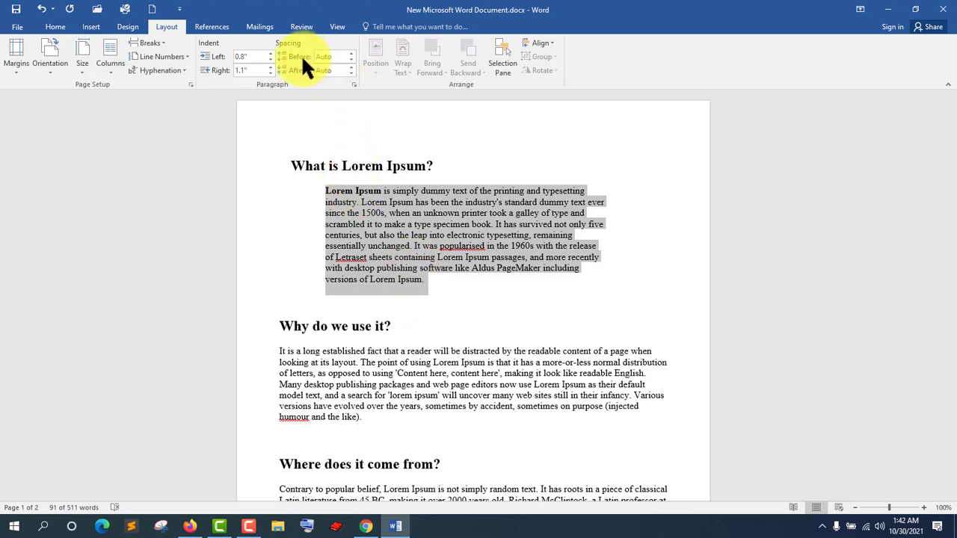
- Set the spacing before the paragraph beneath the "What is Lorem Ipsum?" heading to 60 pt
{"action": "left_click", "coordinate": [351, 53]}
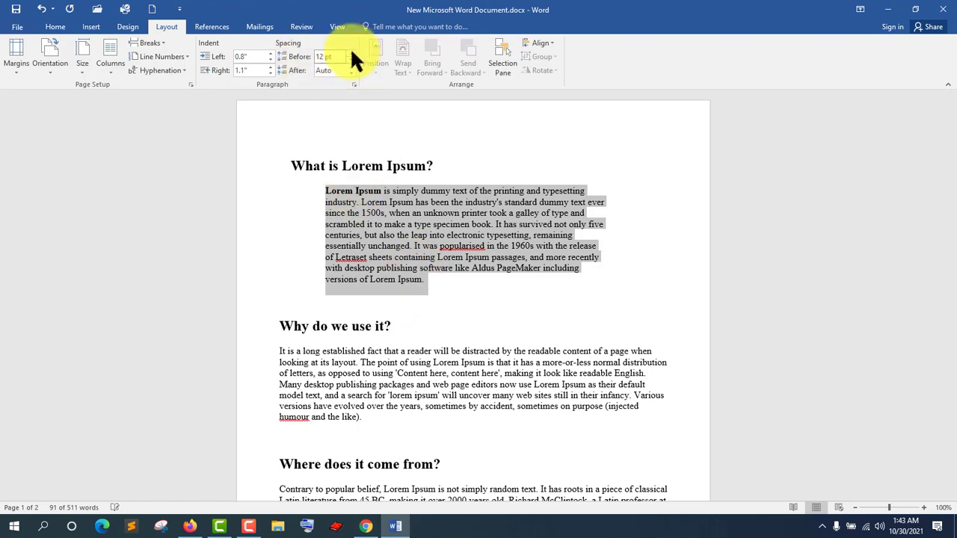
{"action": "left_click", "coordinate": [351, 53]}
{"action": "left_click", "coordinate": [351, 58]}
{"action": "left_click", "coordinate": [351, 54]}
{"action": "left_click", "coordinate": [352, 54]}
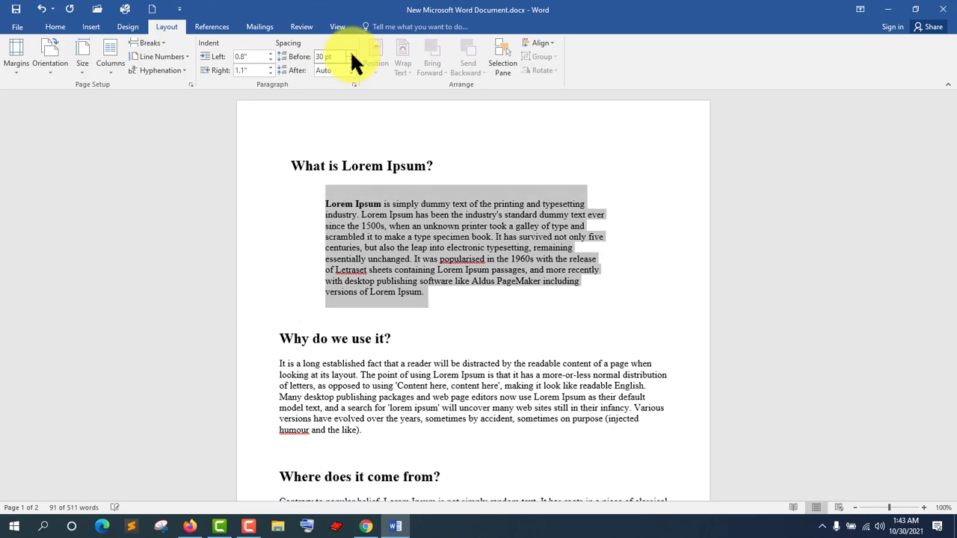
{"action": "left_click", "coordinate": [351, 54]}
{"action": "left_click", "coordinate": [352, 53]}
{"action": "left_click", "coordinate": [352, 54]}
{"action": "left_click", "coordinate": [351, 54]}
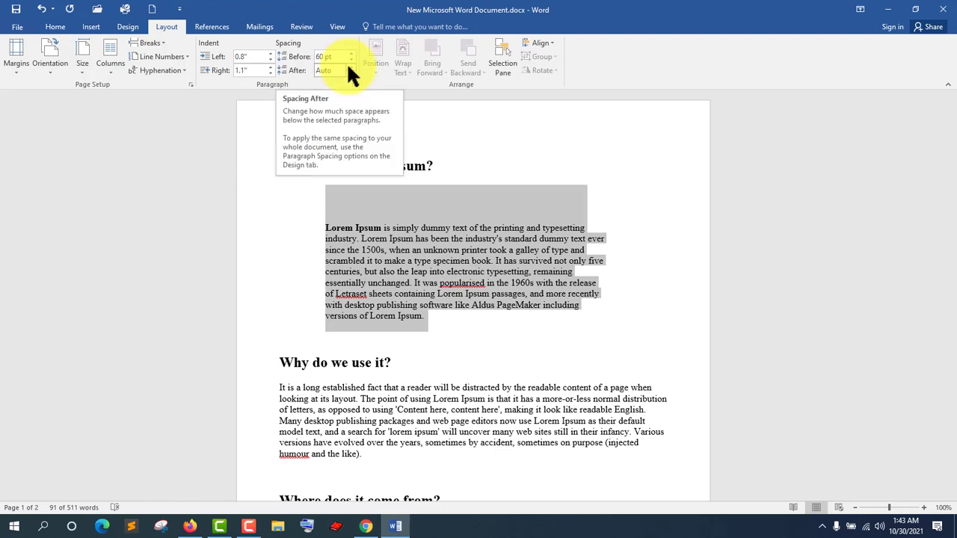
- Try 60 pt of spacing after the paragraph beneath the "What is Lorem Ipsum?" heading, and undo that change
{"action": "left_click", "coordinate": [350, 66]}
{"action": "left_click", "coordinate": [348, 64]}
{"action": "left_click", "coordinate": [349, 64]}
{"action": "left_click", "coordinate": [349, 65]}
{"action": "left_click", "coordinate": [348, 65]}
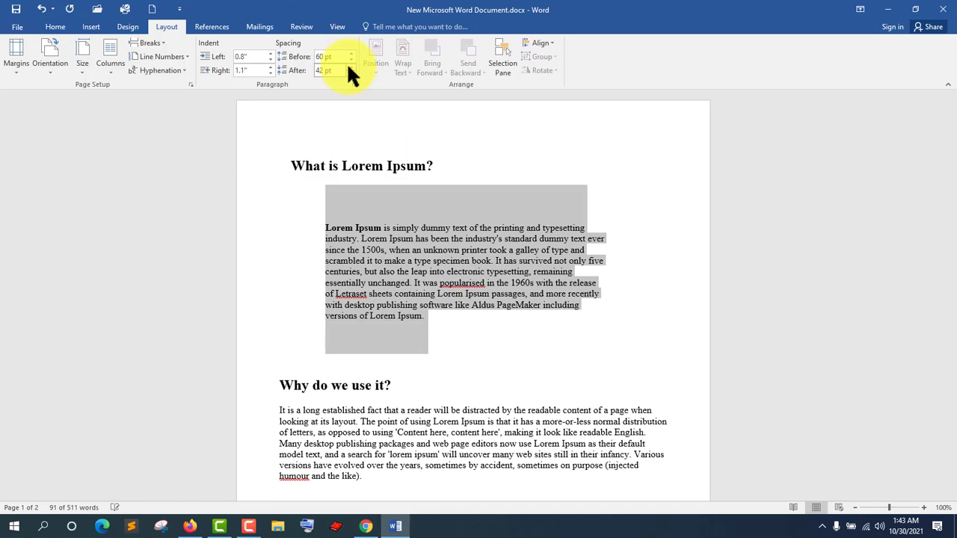
{"action": "left_click", "coordinate": [349, 64]}
{"action": "left_click", "coordinate": [348, 64]}
{"action": "left_click", "coordinate": [348, 64]}
{"action": "left_click", "coordinate": [349, 64]}
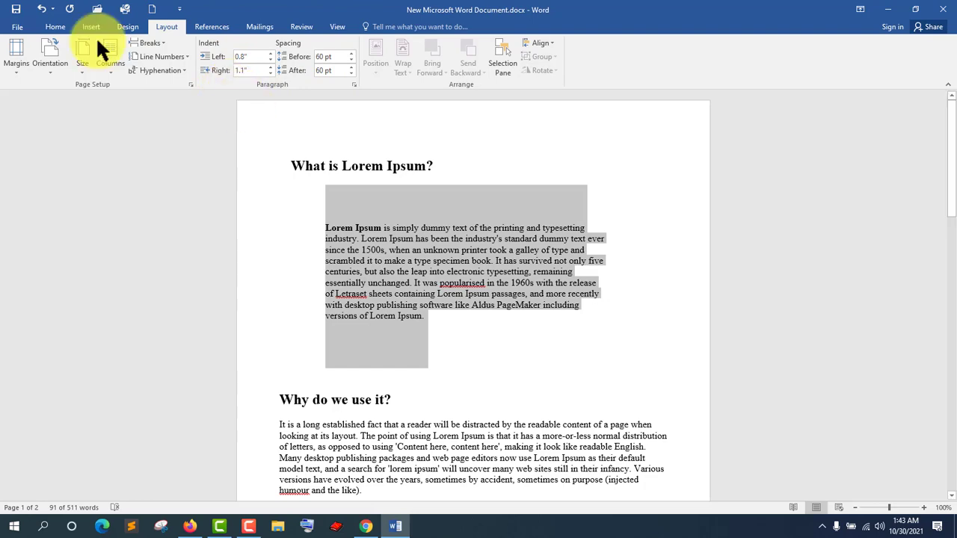
{"action": "left_click", "coordinate": [41, 9]}
{"action": "left_click", "coordinate": [41, 9]}
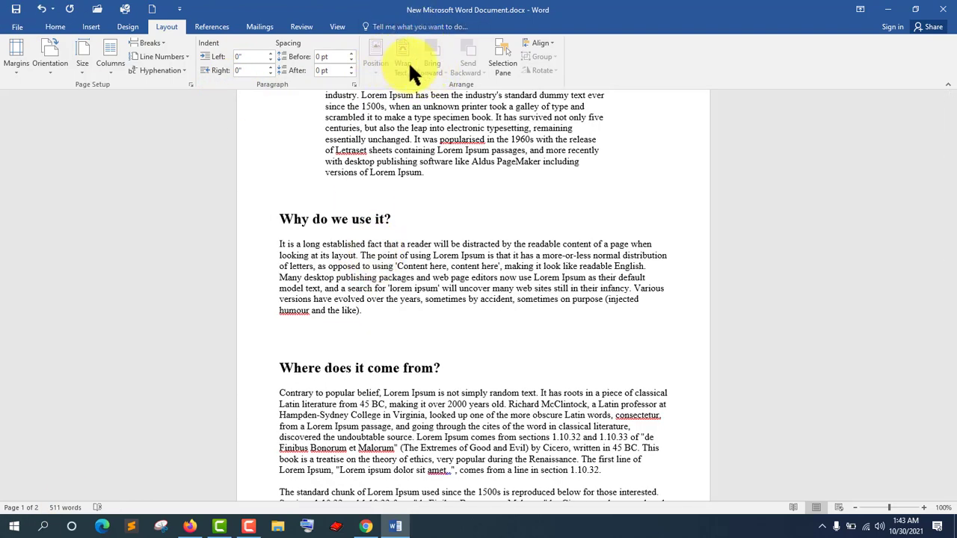
- Insert the picture Featured_Content_500x280_Office_tile.jpg from the Desktop on the empty line above the "Where does it come from?" heading
{"action": "left_click", "coordinate": [91, 27]}
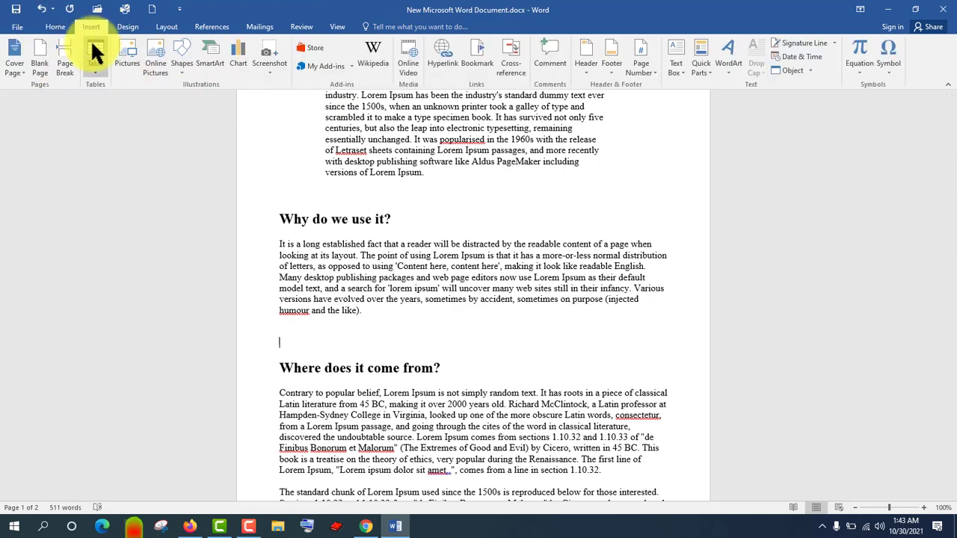
{"action": "left_click", "coordinate": [130, 58]}
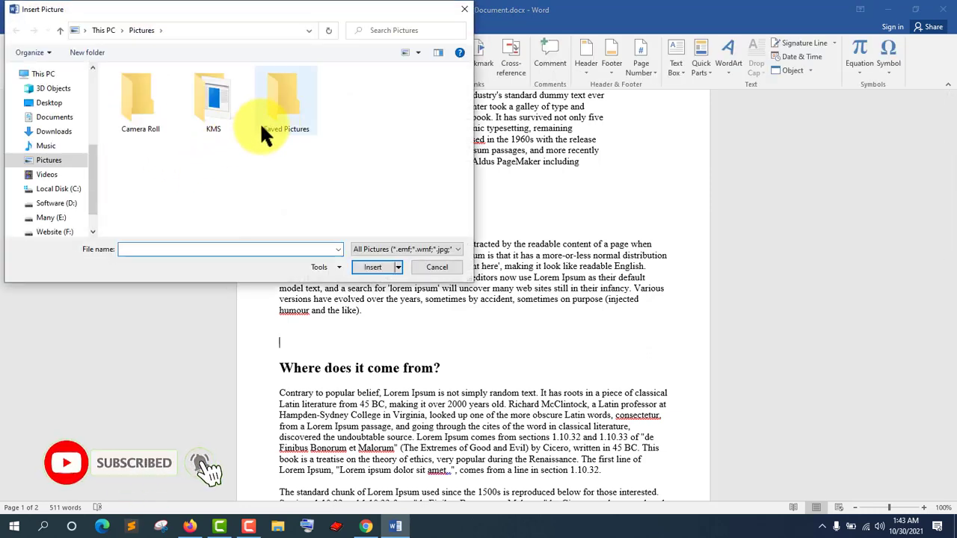
{"action": "left_click", "coordinate": [54, 102]}
{"action": "left_click", "coordinate": [178, 194]}
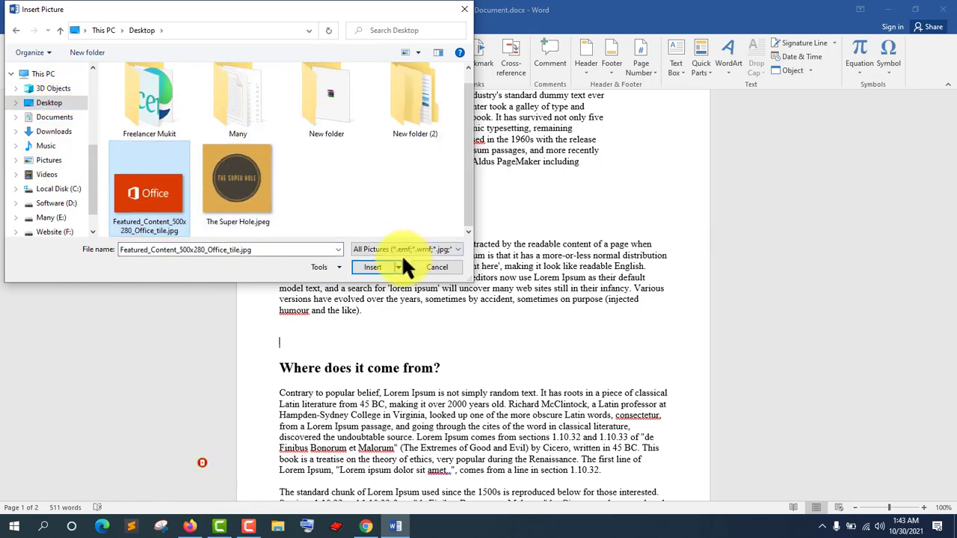
{"action": "left_click", "coordinate": [373, 265]}
{"action": "scroll", "coordinate": [468, 354], "scroll_direction": "down", "scroll_amount": 1}
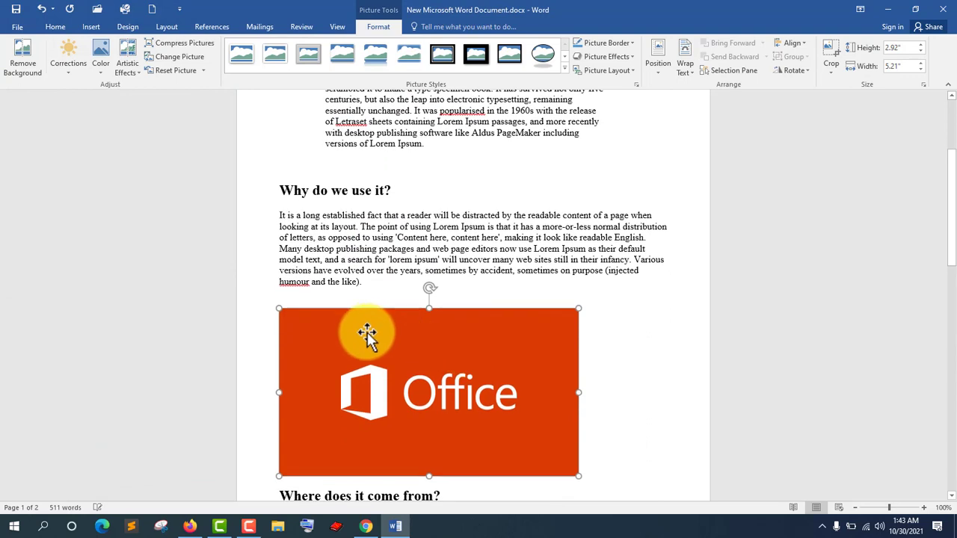
- Position the Office picture at the middle left of the page with text wrapping around it
{"action": "left_click", "coordinate": [127, 27]}
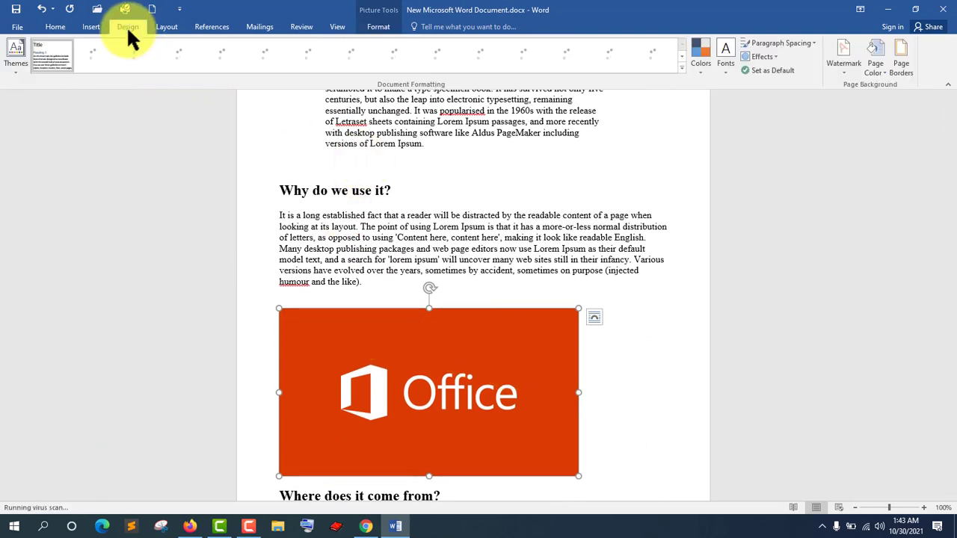
{"action": "left_click", "coordinate": [167, 26]}
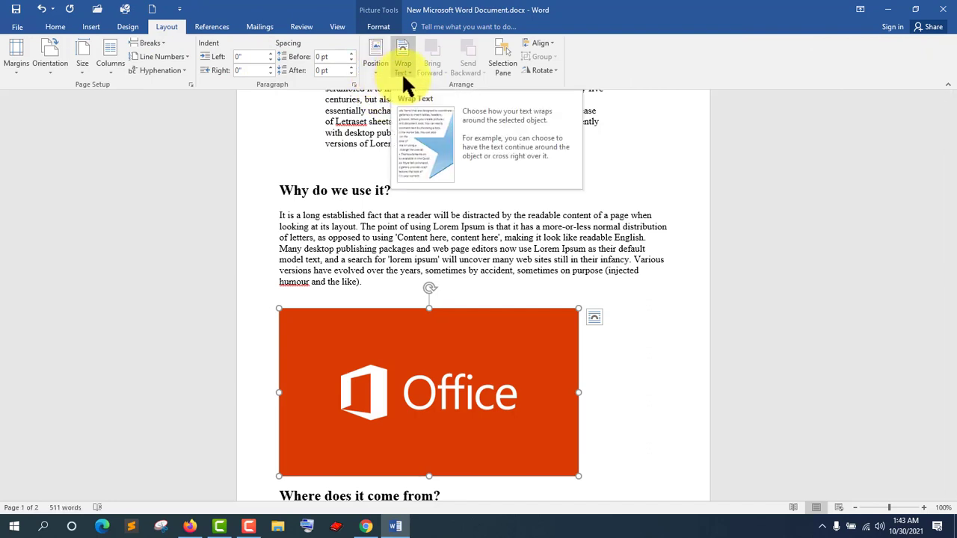
{"action": "left_click", "coordinate": [374, 73]}
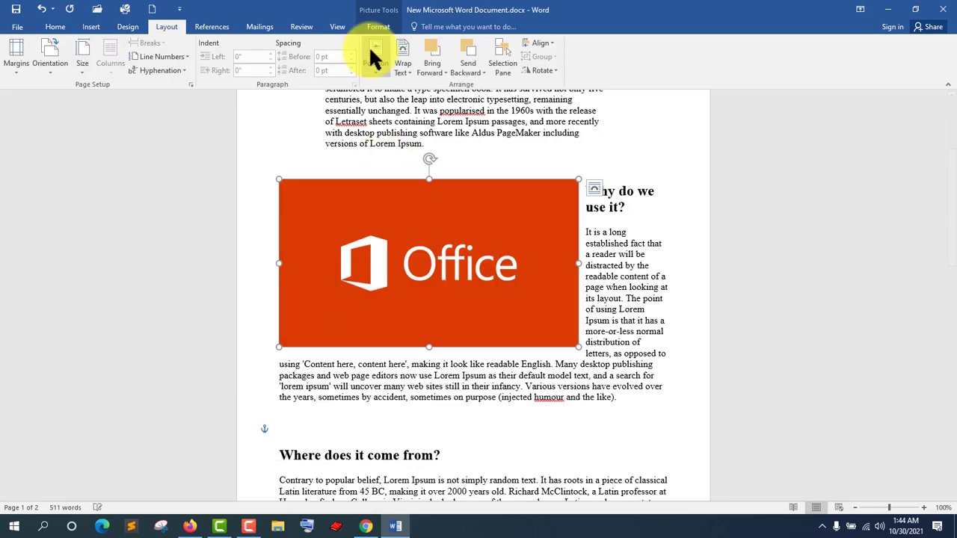
{"action": "left_click", "coordinate": [378, 62]}
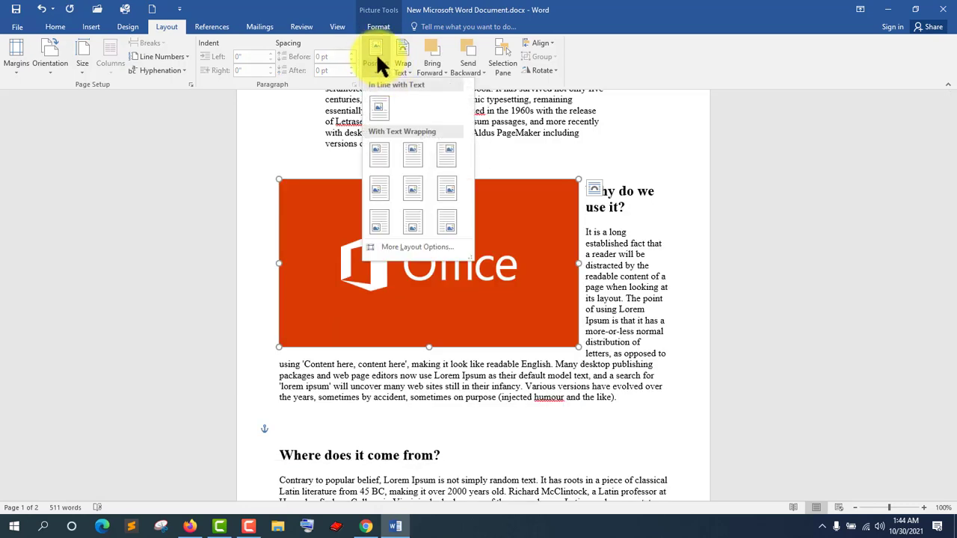
{"action": "left_click", "coordinate": [375, 53]}
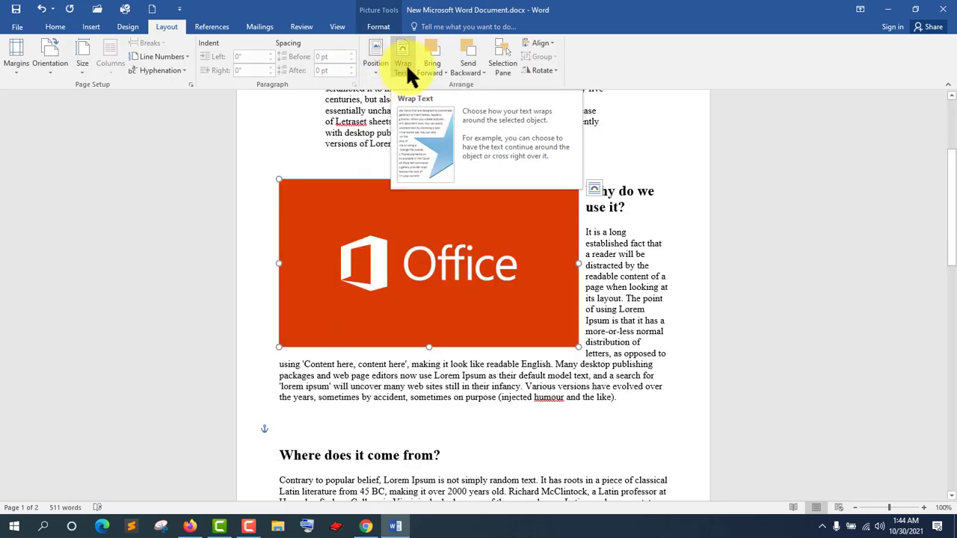
- Set the Office picture's text wrapping to Square and move the picture to the left edge of the page
{"action": "left_click", "coordinate": [406, 64]}
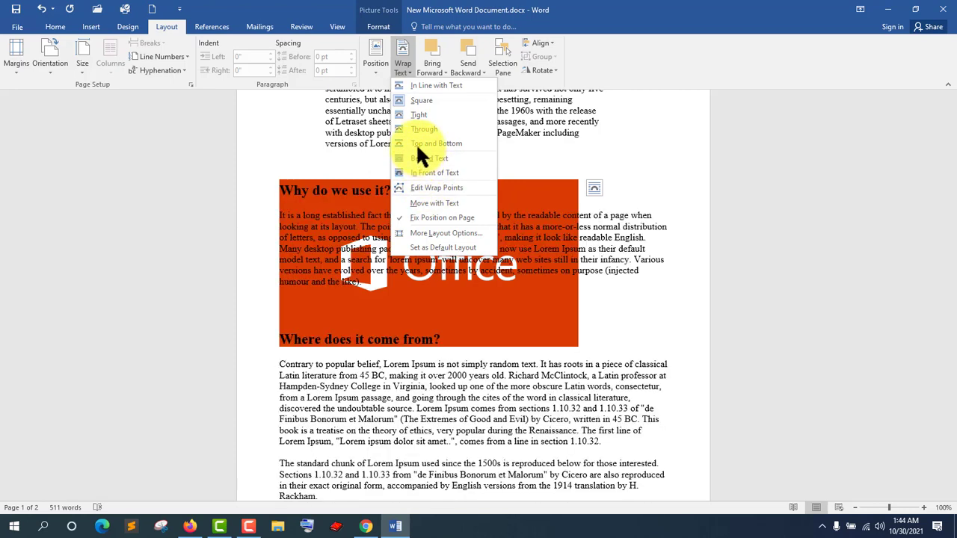
{"action": "left_click", "coordinate": [419, 100]}
{"action": "left_click", "coordinate": [457, 246]}
{"action": "left_click_drag", "start_coordinate": [457, 246], "coordinate": [429, 245]}
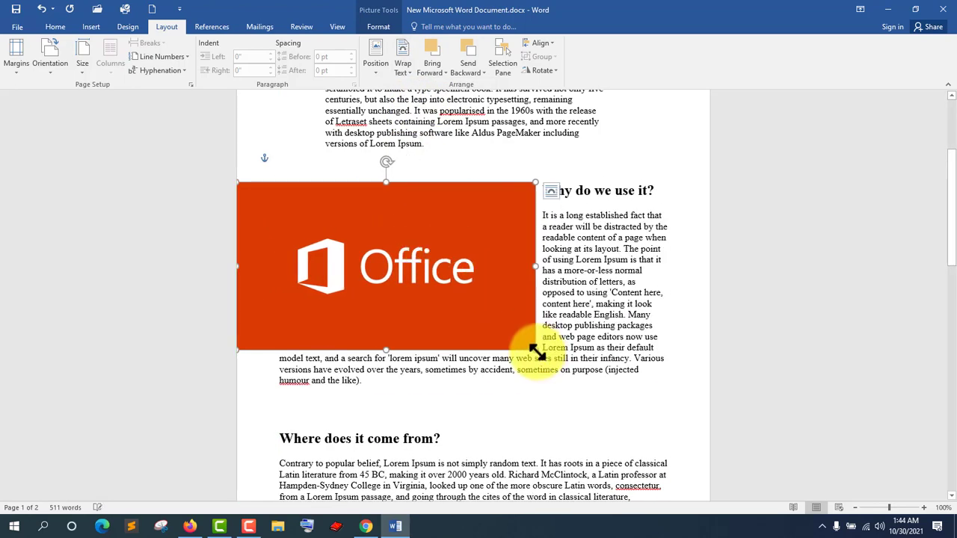
- Shrink the Office picture from its lower-right corner and shift it slightly right, beside the "Why do we use it?" text
{"action": "left_click_drag", "start_coordinate": [537, 351], "coordinate": [434, 300]}
{"action": "left_click_drag", "start_coordinate": [406, 266], "coordinate": [422, 267]}
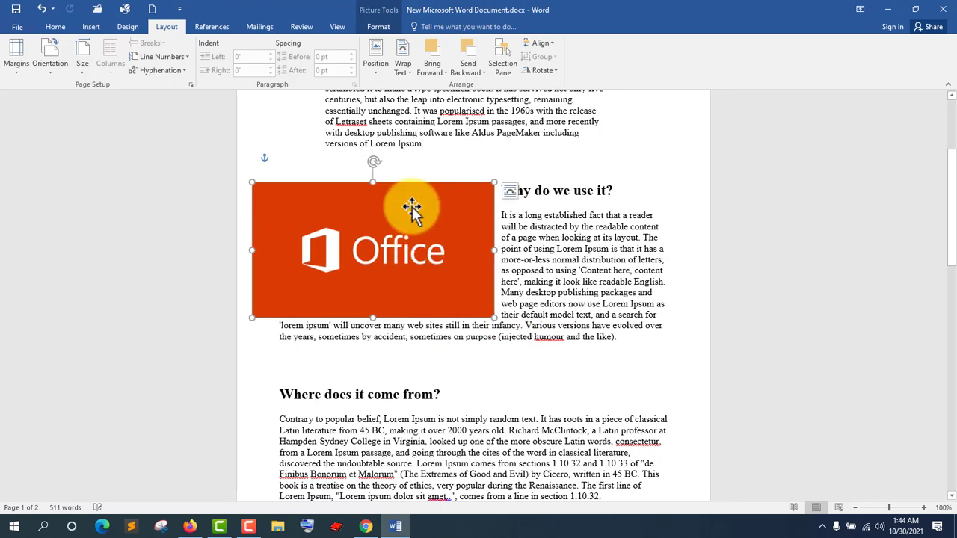
{"action": "left_click", "coordinate": [401, 68]}
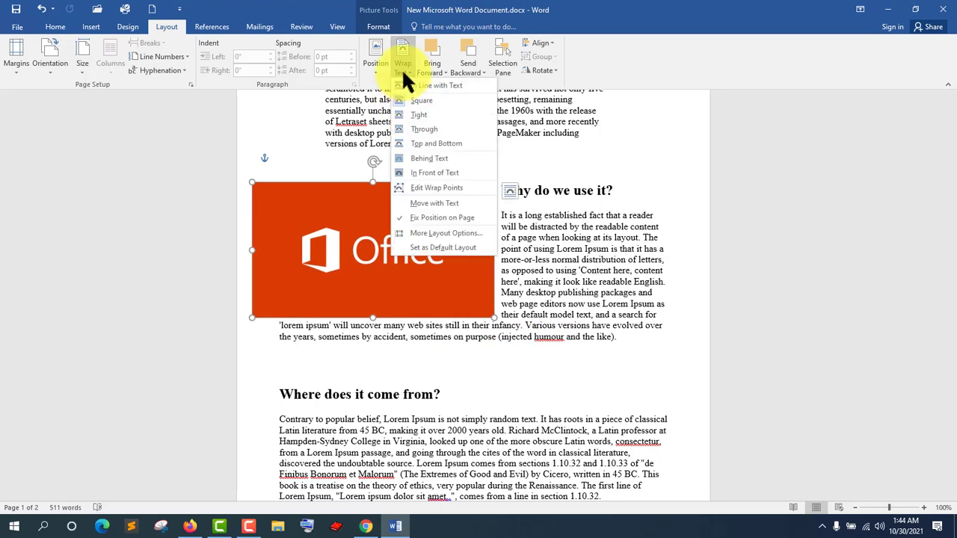
{"action": "left_click", "coordinate": [402, 68]}
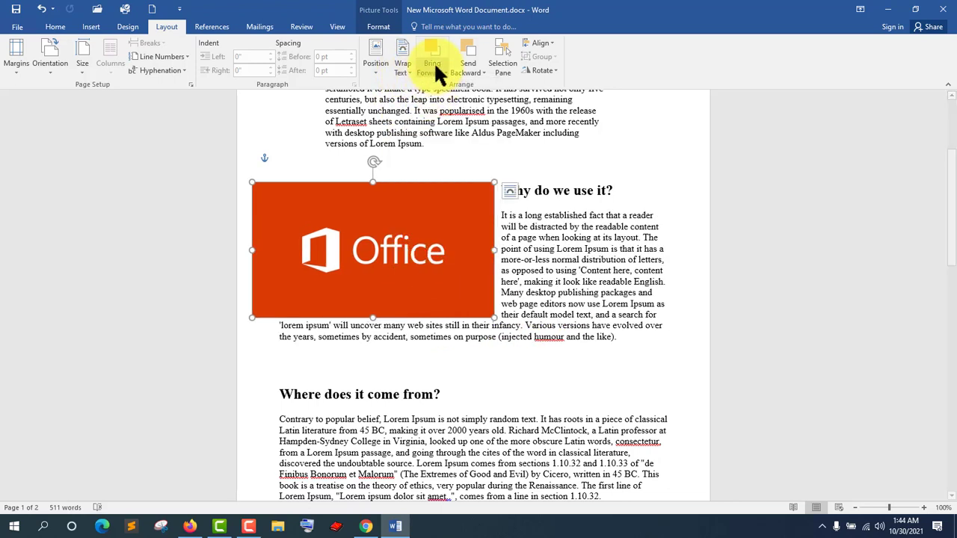
- Add empty lines before the "Why do we use it?" heading until it sits below the Office picture
{"action": "left_click", "coordinate": [457, 161]}
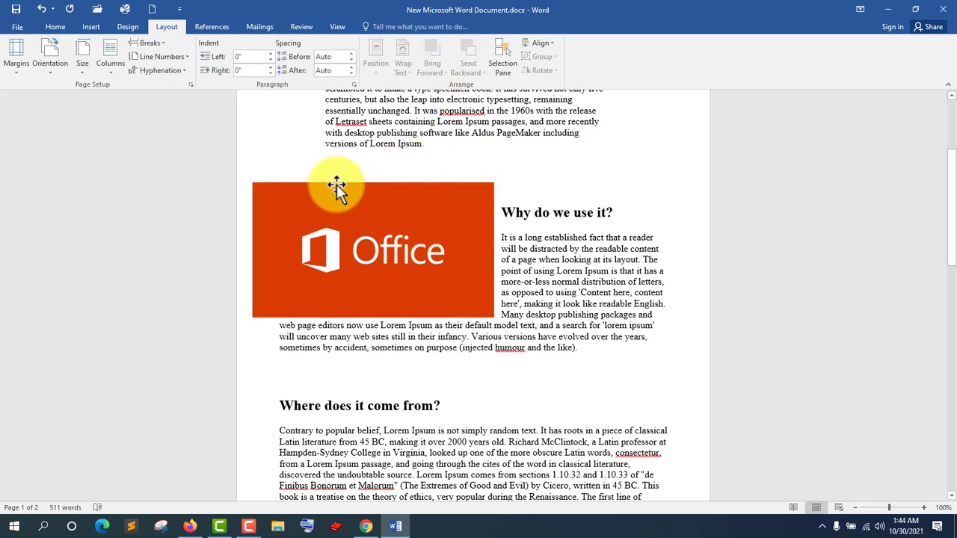
{"action": "left_click", "coordinate": [378, 245]}
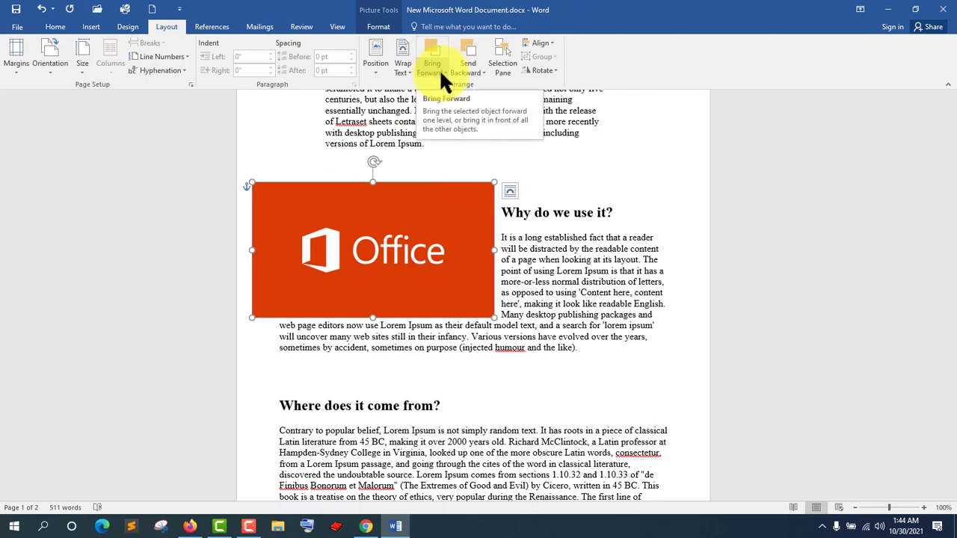
{"action": "left_click", "coordinate": [273, 171]}
{"action": "key", "text": "Return"}
{"action": "key", "text": "Return"}
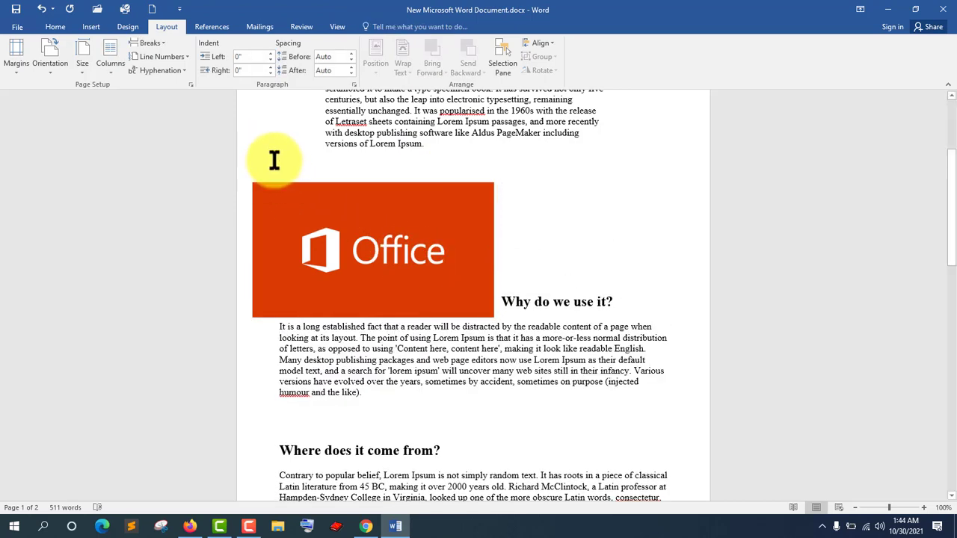
{"action": "key", "text": "Return"}
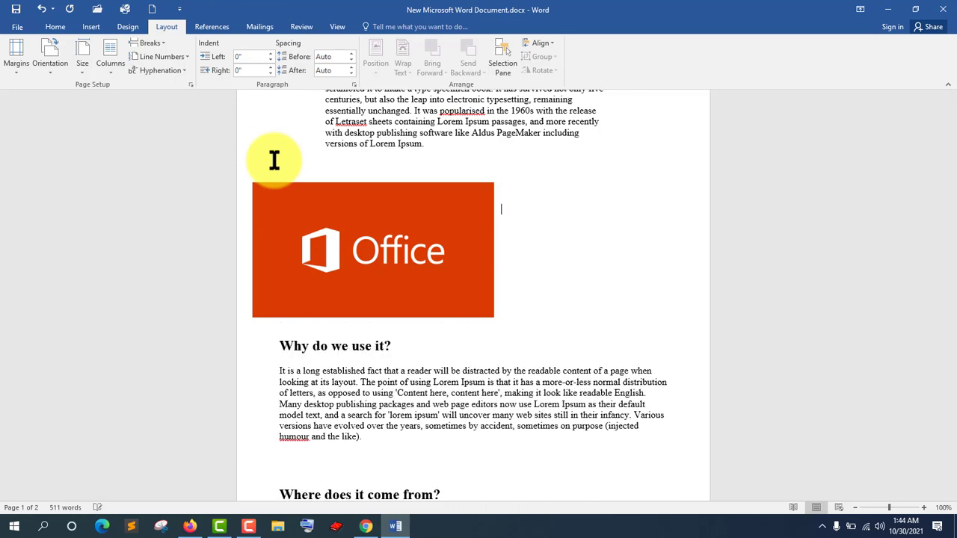
- Draw a Frame shape in the empty space to the right of the Office picture
{"action": "scroll", "coordinate": [80, 30], "scroll_direction": "up", "scroll_amount": 1}
{"action": "left_click", "coordinate": [90, 27]}
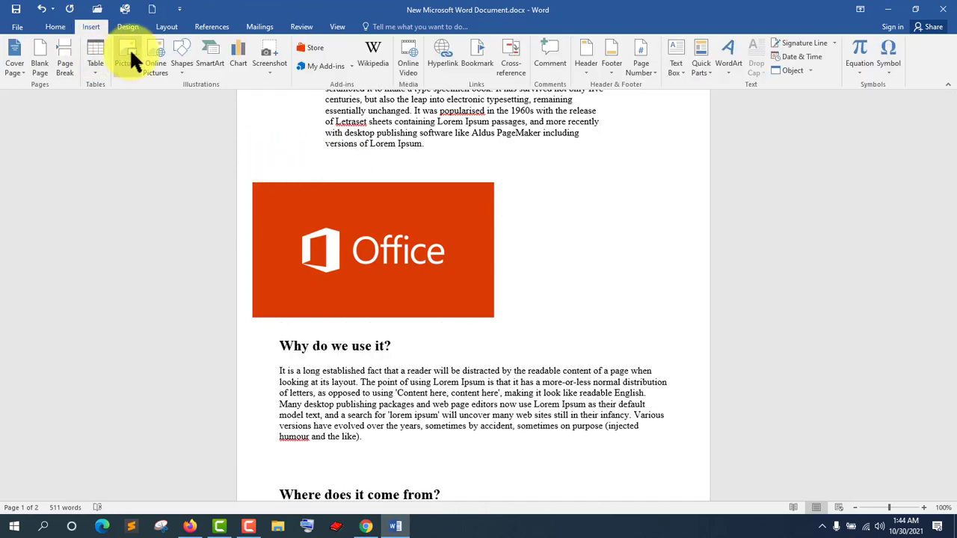
{"action": "left_click", "coordinate": [179, 56]}
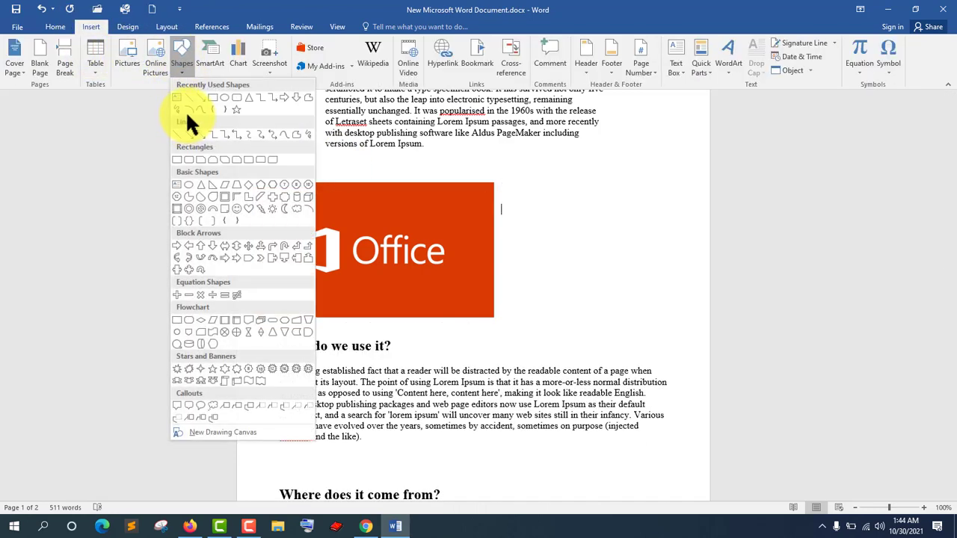
{"action": "left_click", "coordinate": [217, 195]}
{"action": "mouse_move", "coordinate": [551, 197]}
{"action": "left_mouse_down"}
{"action": "mouse_move", "coordinate": [641, 308]}
{"action": "mouse_move", "coordinate": [691, 309]}
{"action": "left_mouse_up"}
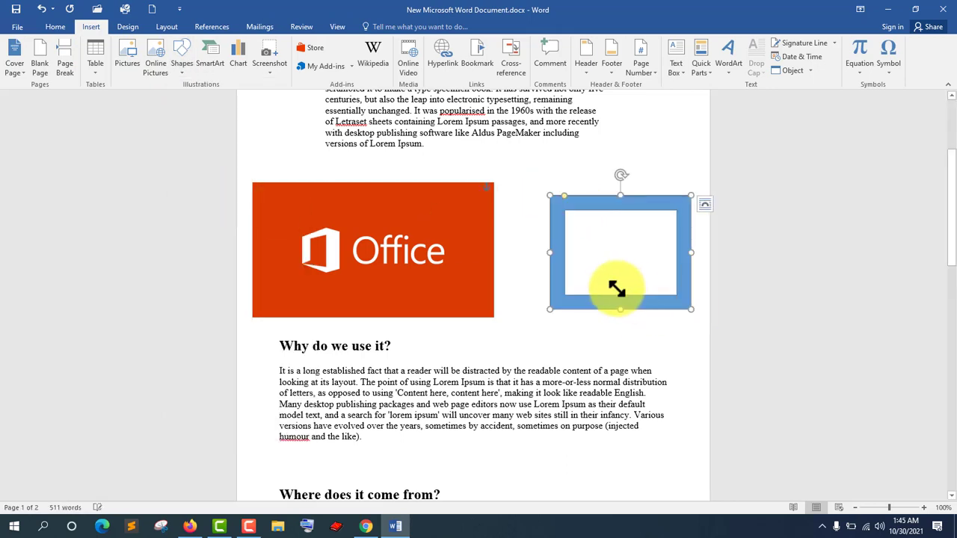
- Draw a Diamond shape overlapping the blue frame, reaching slightly below its lower edge
{"action": "left_click", "coordinate": [81, 26]}
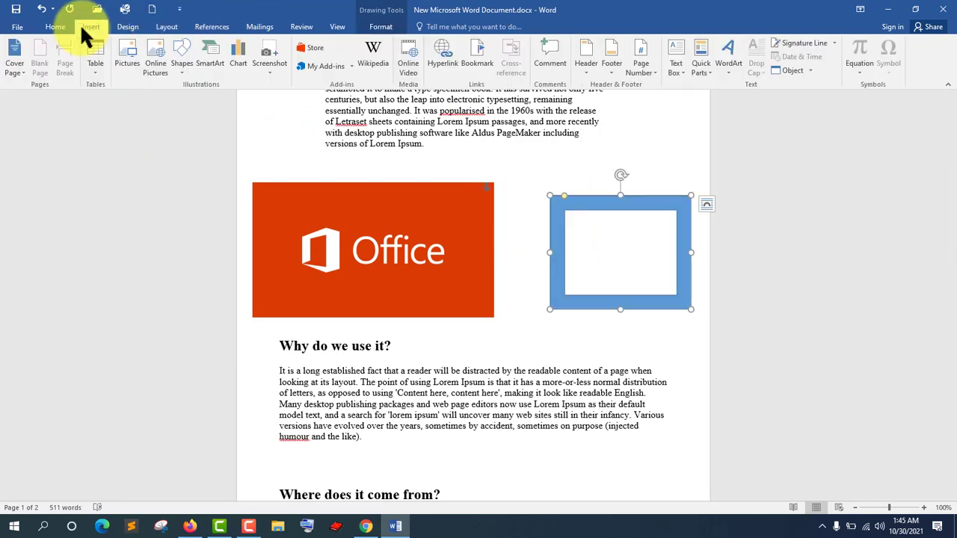
{"action": "left_click", "coordinate": [184, 58]}
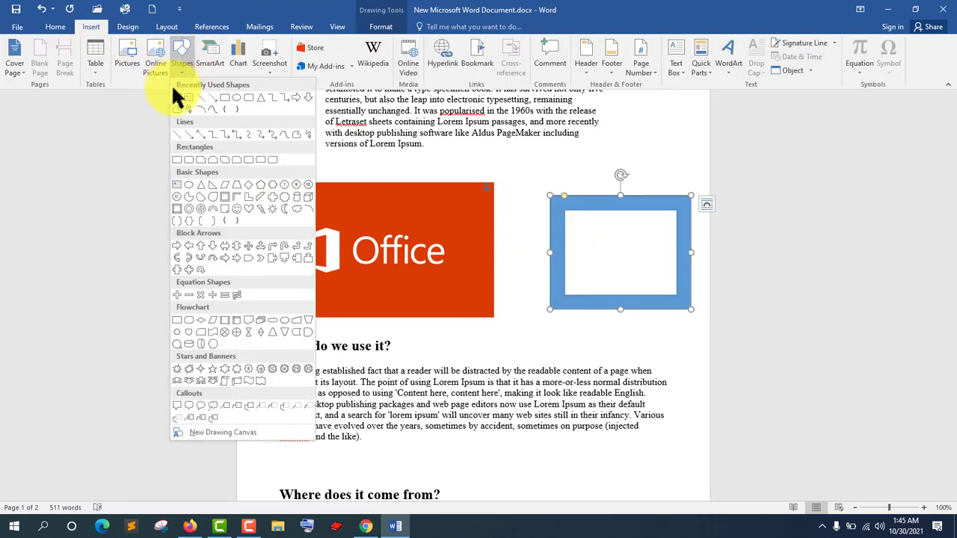
{"action": "left_click", "coordinate": [248, 186]}
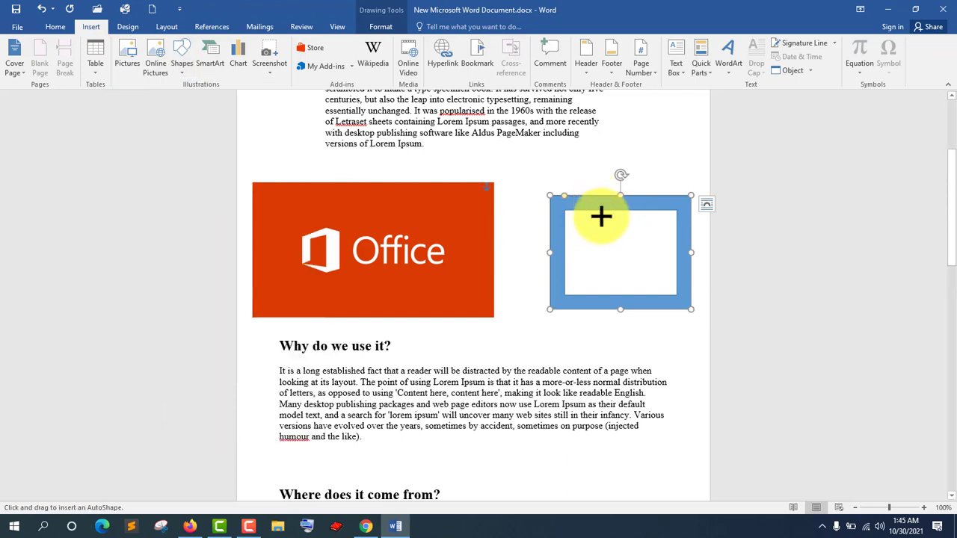
{"action": "mouse_move", "coordinate": [599, 202]}
{"action": "left_mouse_down"}
{"action": "mouse_move", "coordinate": [636, 295]}
{"action": "mouse_move", "coordinate": [666, 319]}
{"action": "left_mouse_up"}
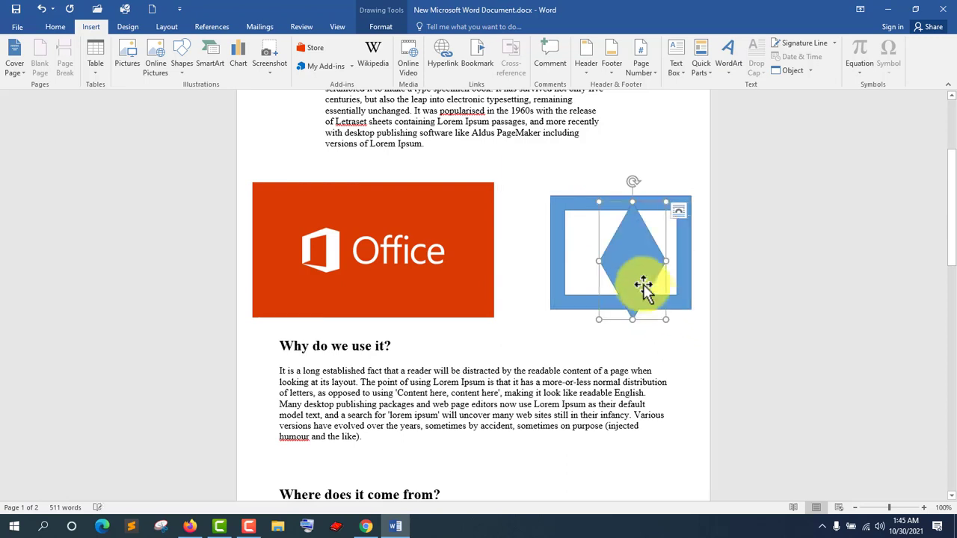
- Shift the diamond slightly up so it spans the blue frame's height, and give it the solid black shape style
{"action": "left_click_drag", "start_coordinate": [636, 278], "coordinate": [619, 270]}
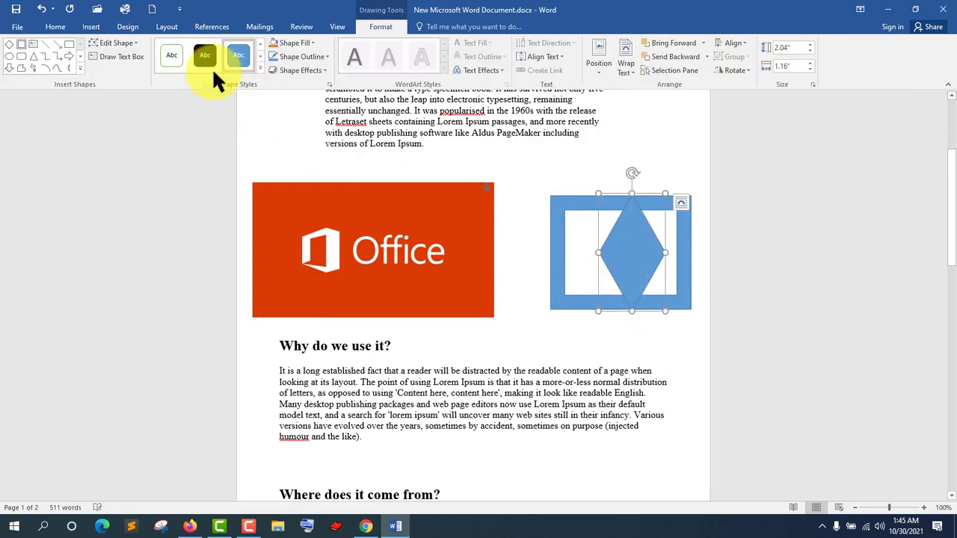
{"action": "left_click", "coordinate": [202, 49]}
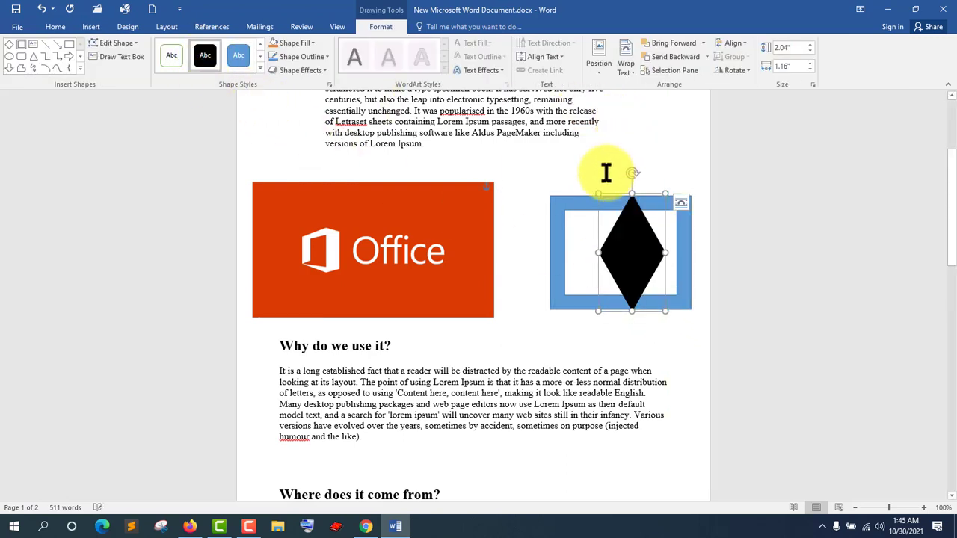
- Bring the black diamond forward one level and to the front of the other objects
{"action": "left_click", "coordinate": [125, 26]}
{"action": "left_click", "coordinate": [165, 26]}
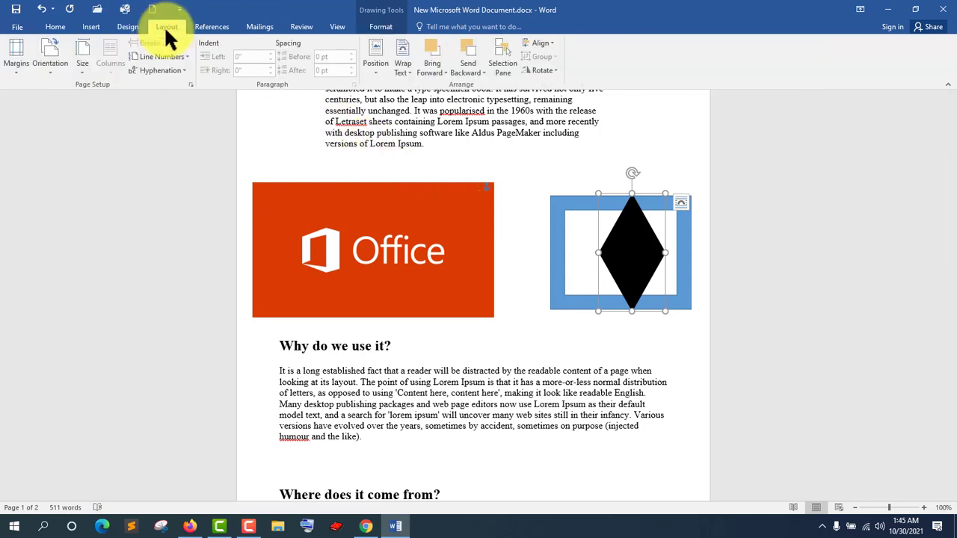
{"action": "left_click", "coordinate": [431, 68]}
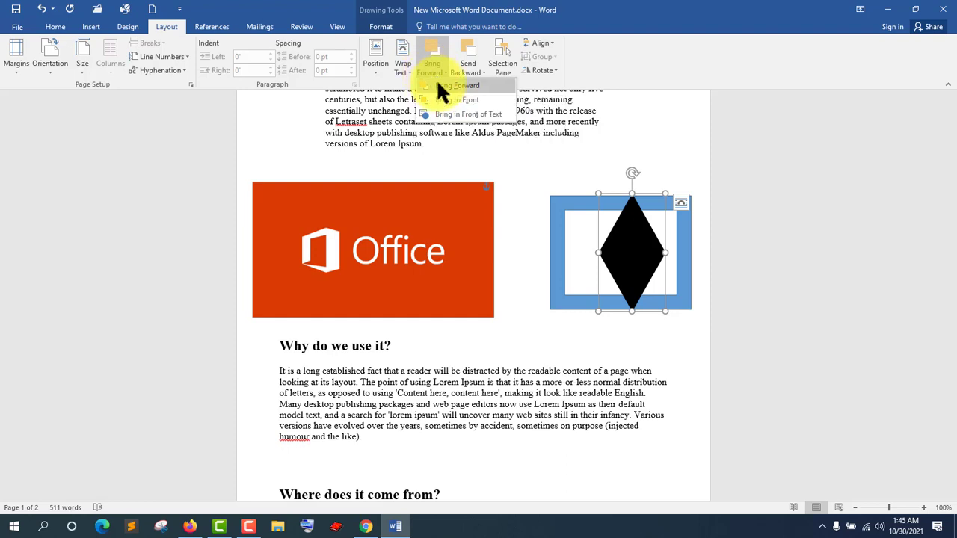
{"action": "left_click", "coordinate": [437, 83]}
{"action": "left_click", "coordinate": [433, 66]}
{"action": "left_click", "coordinate": [453, 95]}
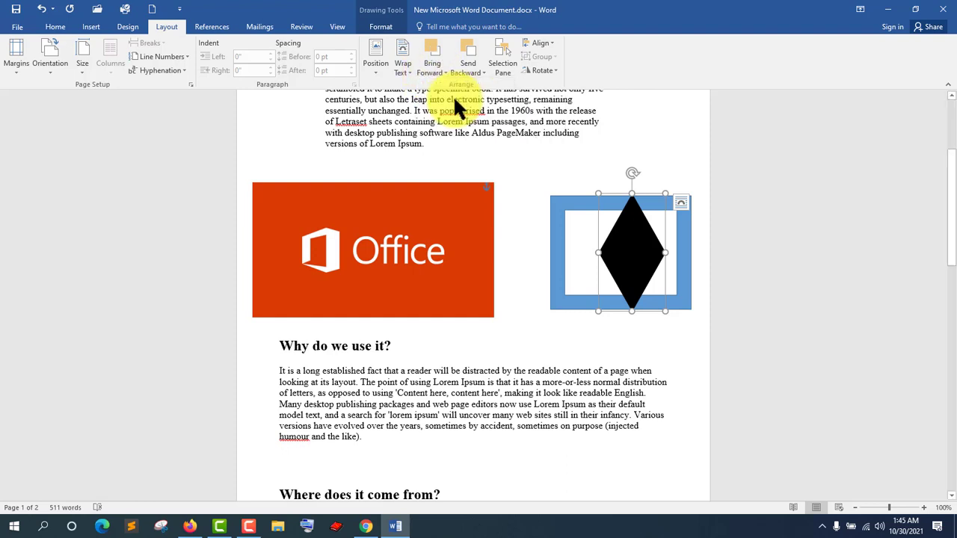
- Bring the blue frame to the front so it covers the tips of the diamond
{"action": "left_click", "coordinate": [569, 202]}
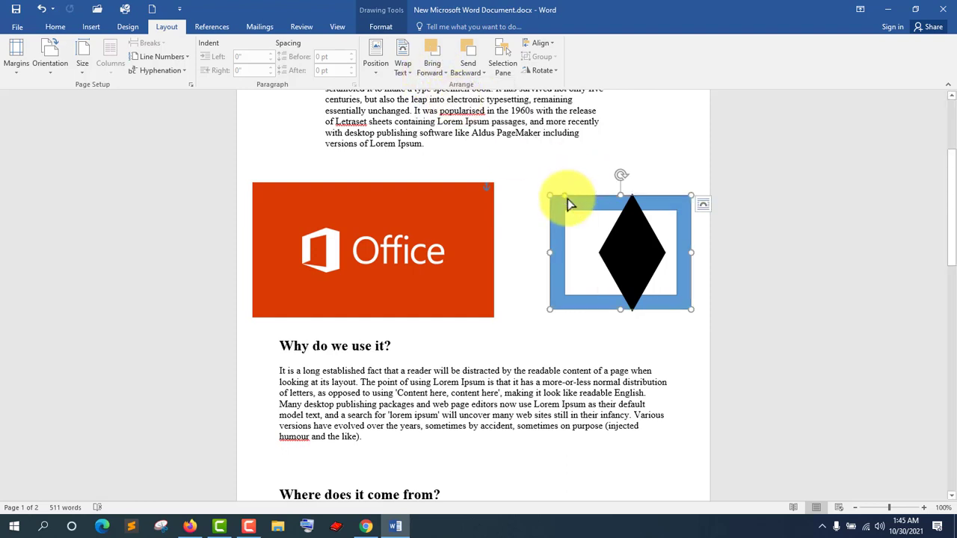
{"action": "left_click", "coordinate": [428, 63]}
{"action": "left_click", "coordinate": [452, 100]}
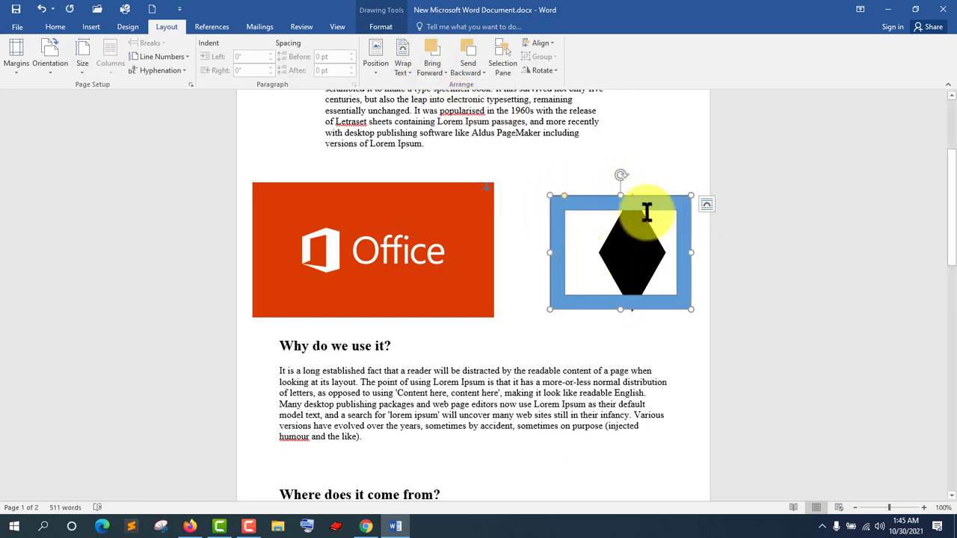
{"action": "left_click", "coordinate": [432, 64]}
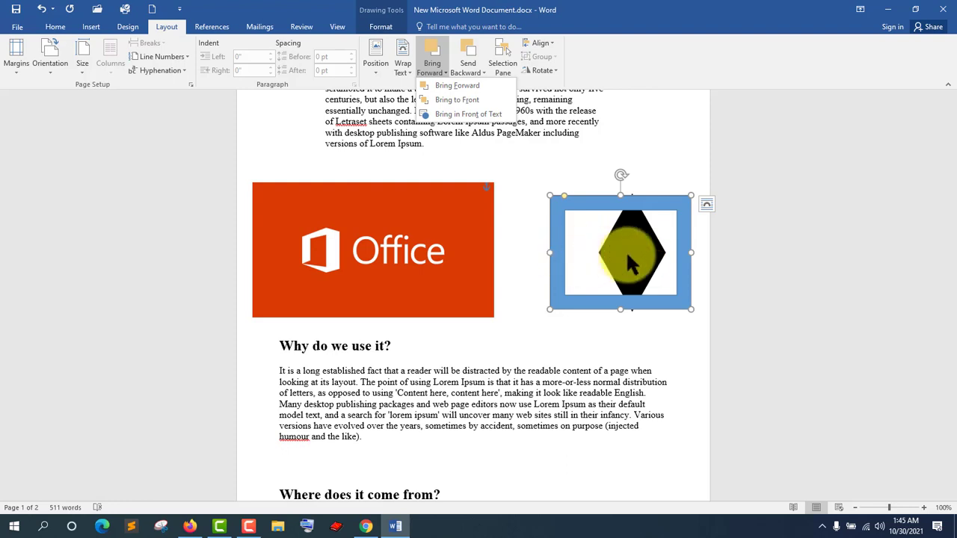
- Send the black diamond backward one level
{"action": "left_click", "coordinate": [608, 242]}
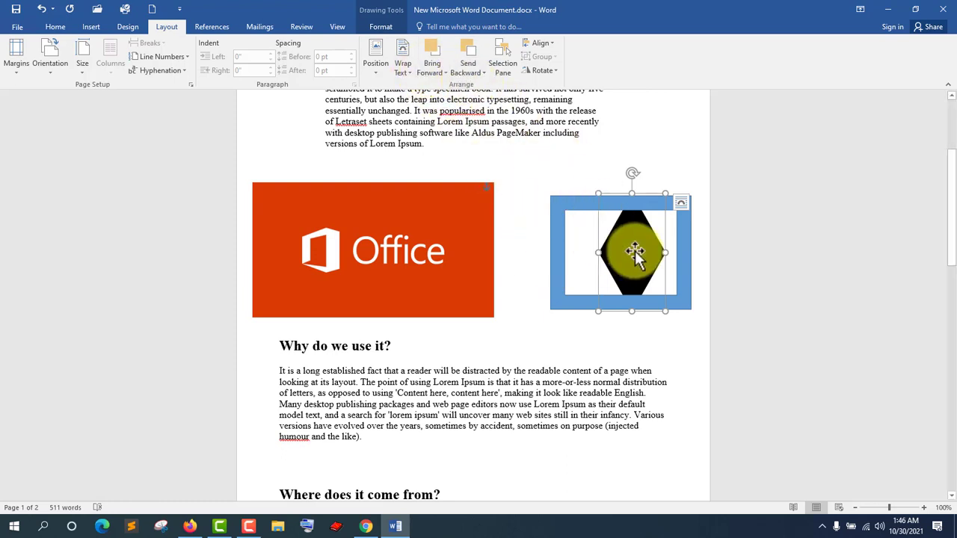
{"action": "left_click", "coordinate": [466, 72]}
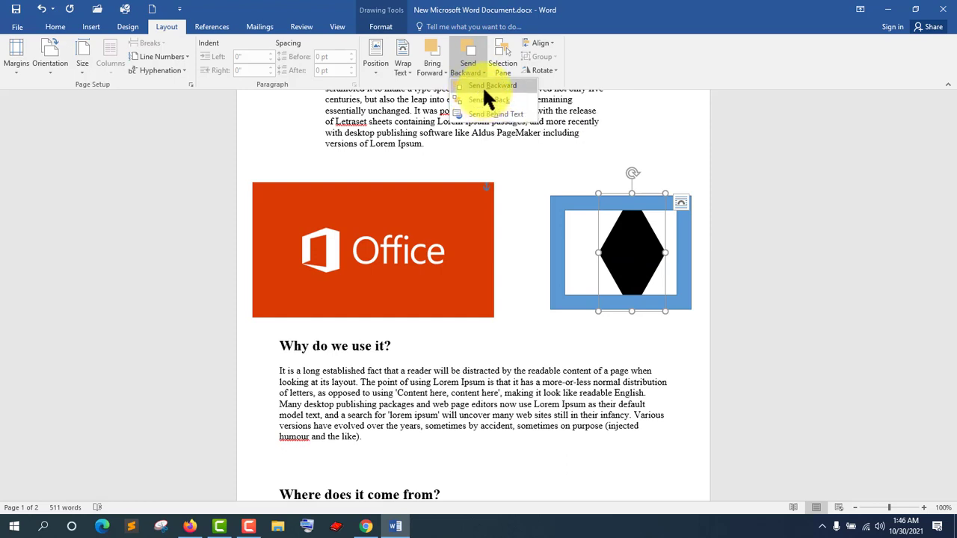
{"action": "left_click", "coordinate": [483, 86]}
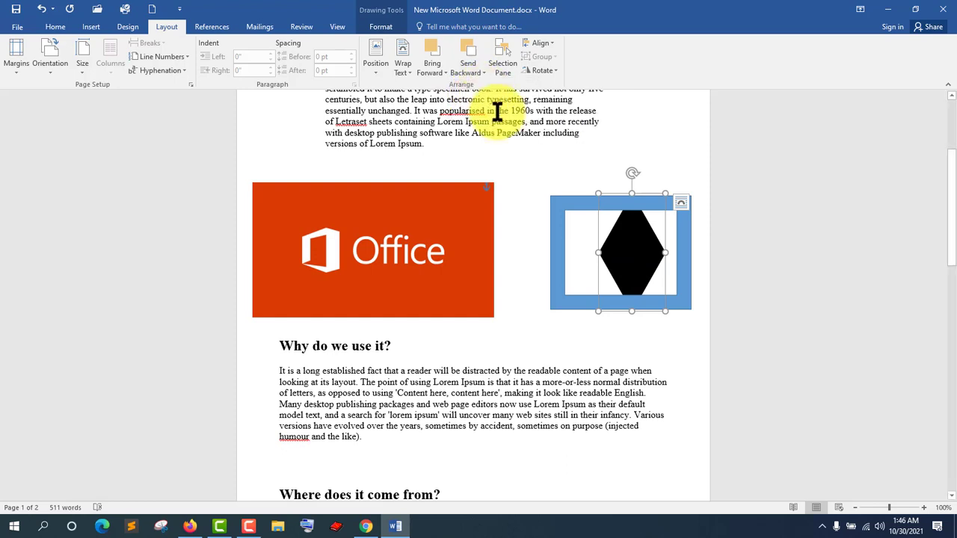
- Send the blue frame to the back, behind the diamond
{"action": "left_click", "coordinate": [588, 215]}
{"action": "left_click", "coordinate": [465, 63]}
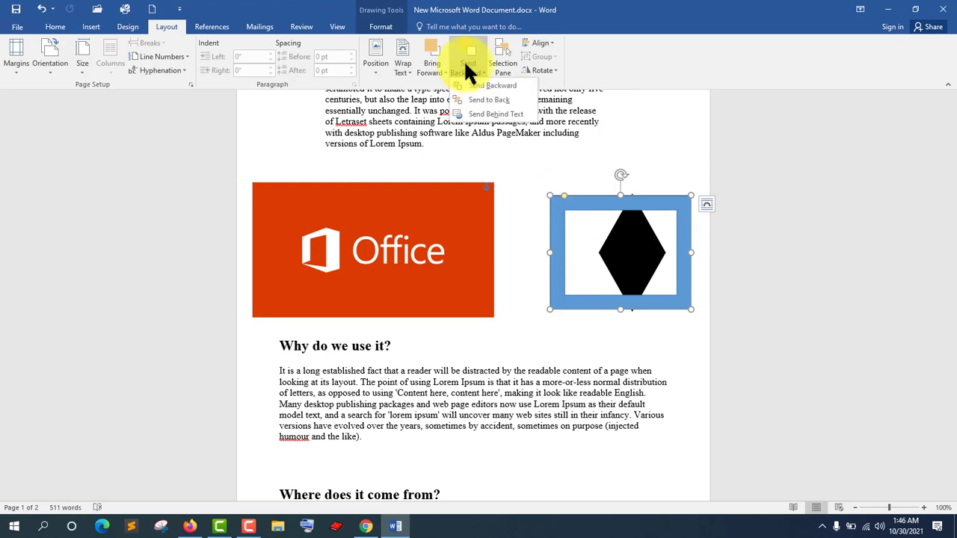
{"action": "left_click", "coordinate": [483, 101]}
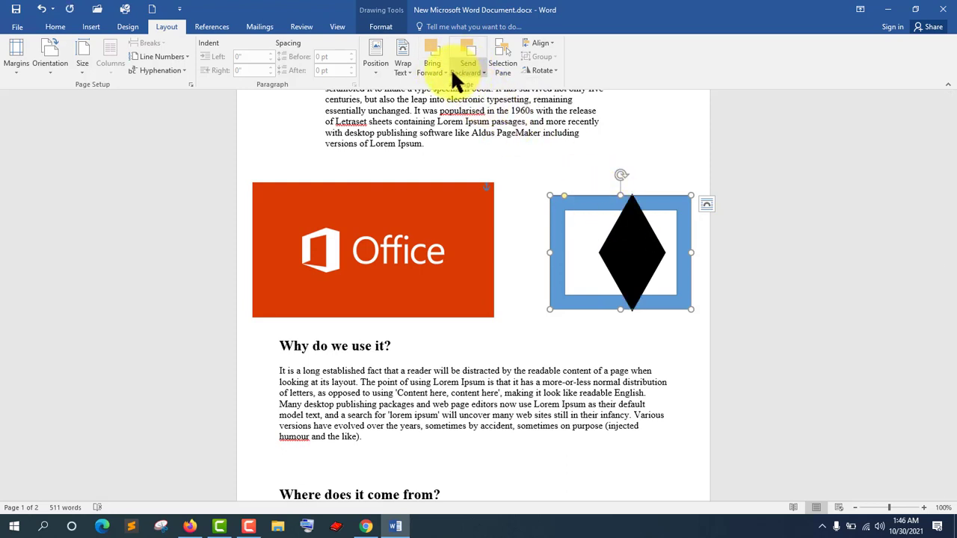
- Try center and right alignment to the margins on the black diamond, finishing with it aligned to center
{"action": "left_click", "coordinate": [634, 234]}
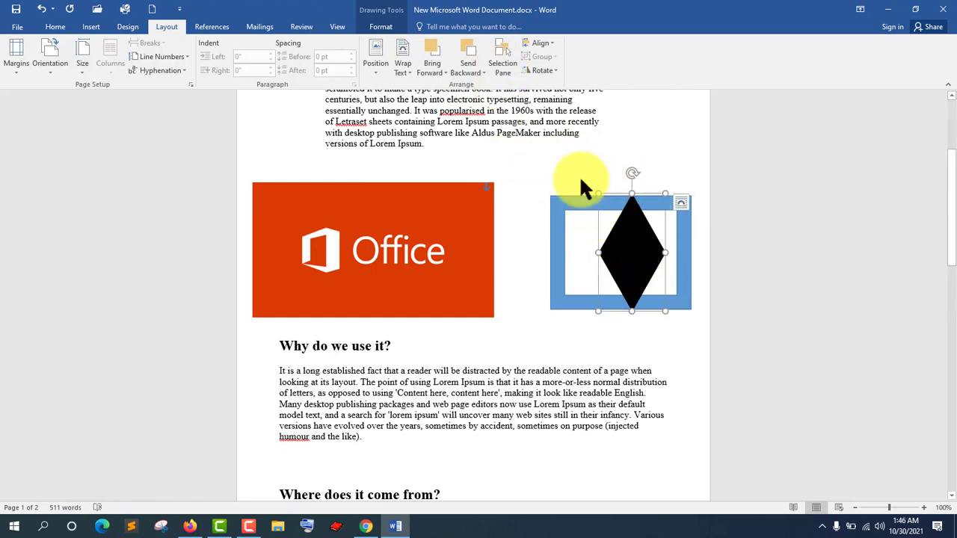
{"action": "left_click", "coordinate": [550, 43]}
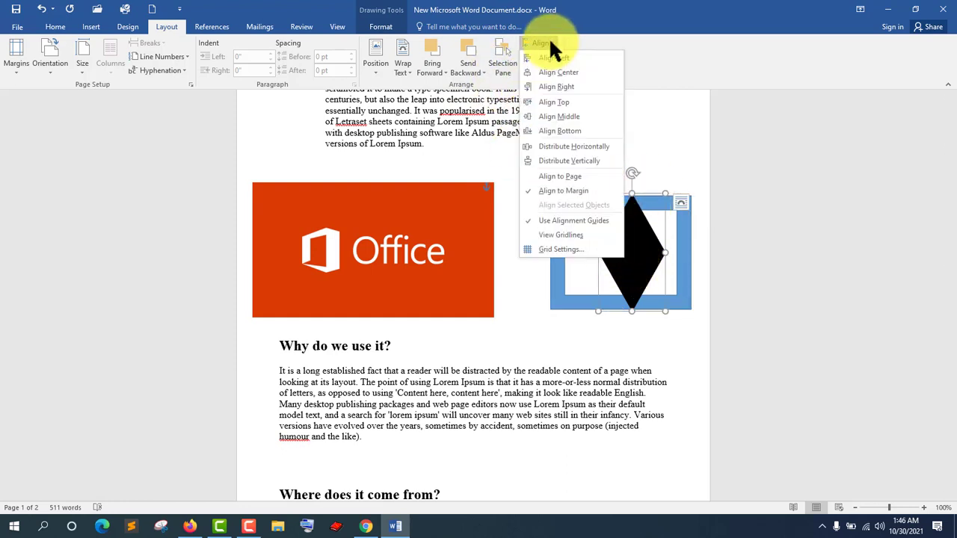
{"action": "left_click", "coordinate": [554, 76]}
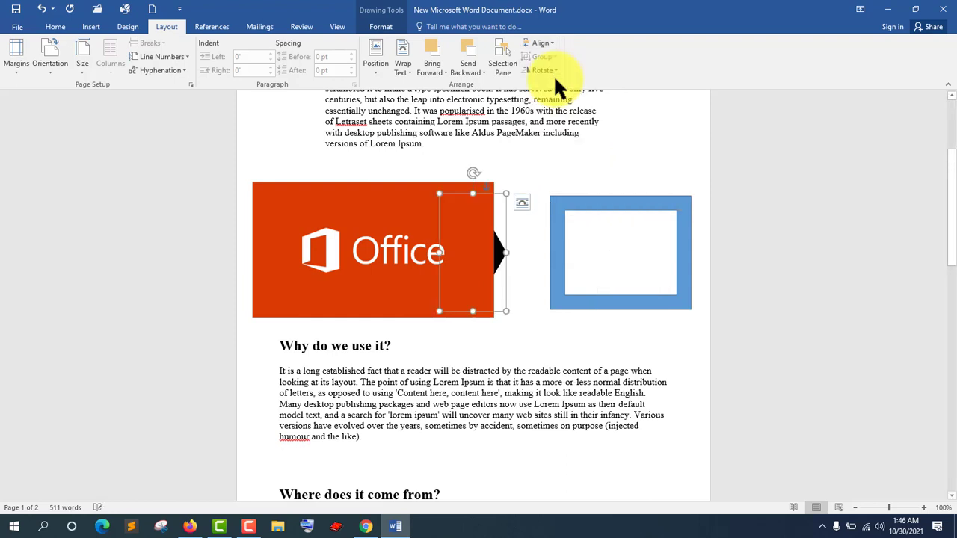
{"action": "left_click", "coordinate": [539, 42]}
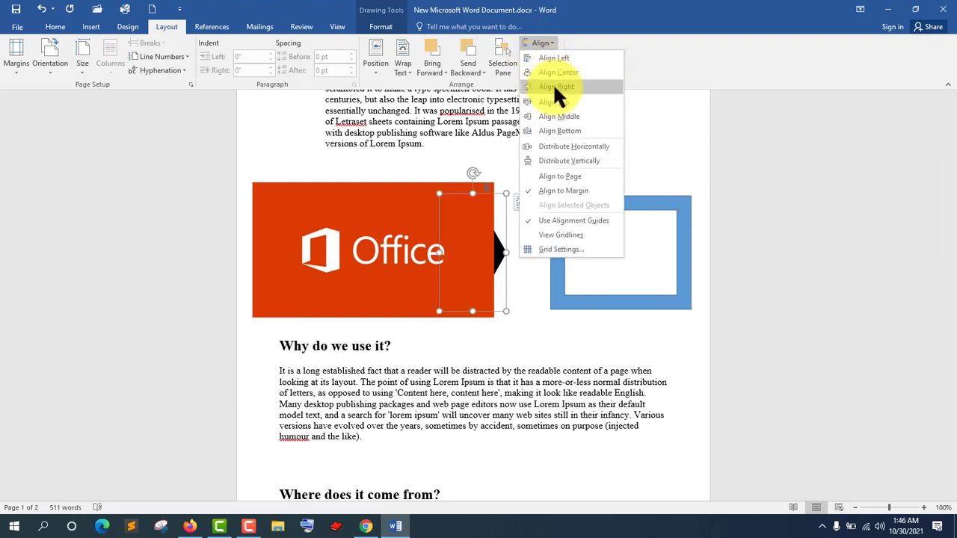
{"action": "left_click", "coordinate": [554, 86]}
{"action": "left_click", "coordinate": [541, 43]}
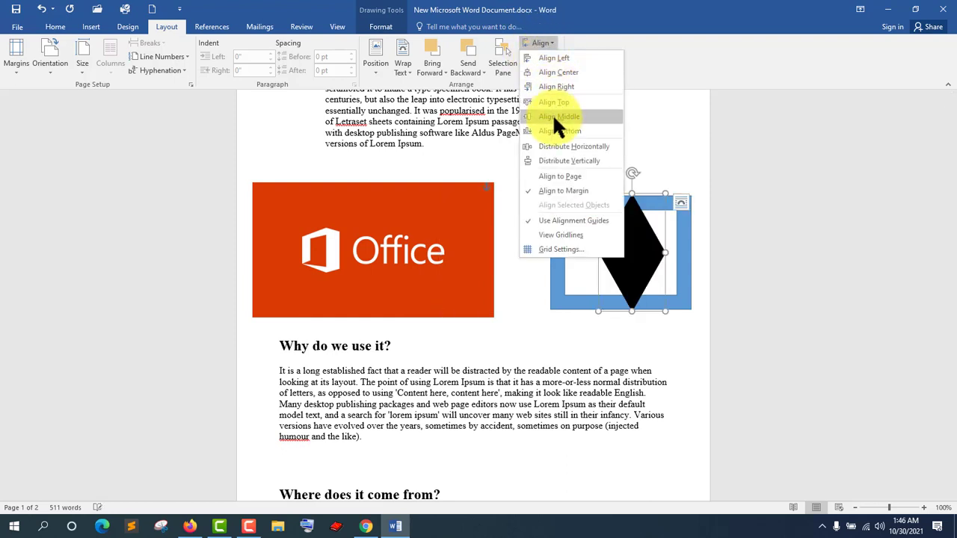
{"action": "left_click", "coordinate": [558, 72]}
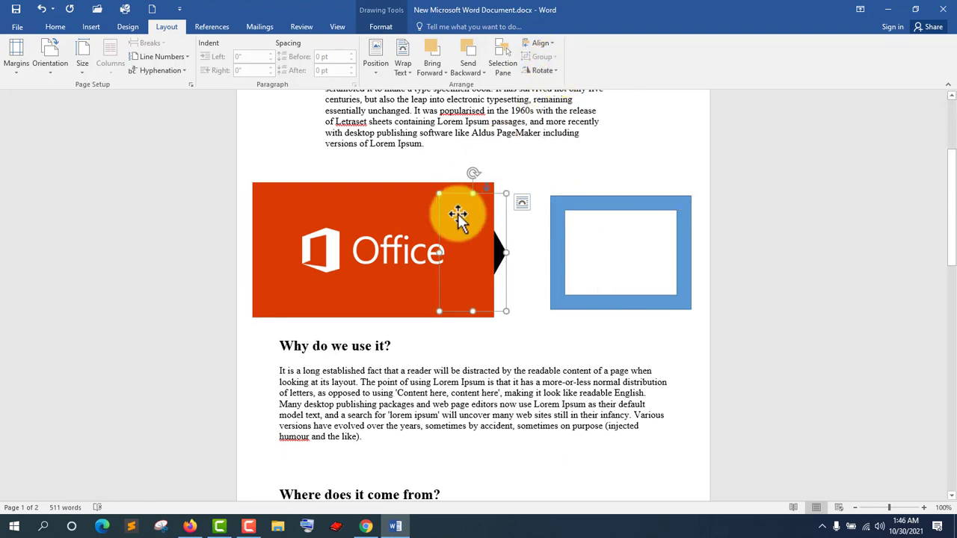
- Shrink the Office picture from its lower-right corner until it clears the centered diamond
{"action": "left_click", "coordinate": [424, 296]}
{"action": "left_click_drag", "start_coordinate": [493, 317], "coordinate": [415, 273]}
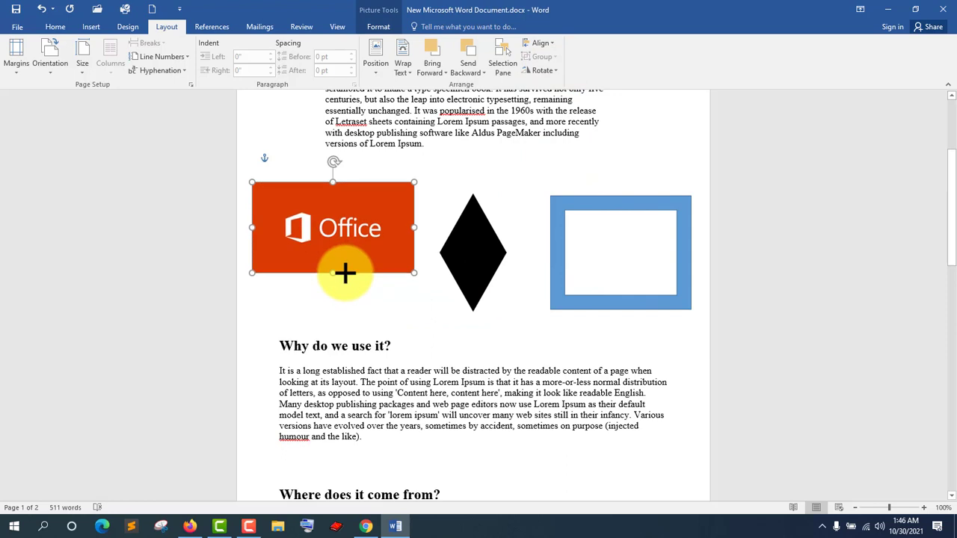
- Try aligning the Office picture to the center, right and bottom of the margins
{"action": "left_click", "coordinate": [536, 43]}
{"action": "left_click", "coordinate": [549, 72]}
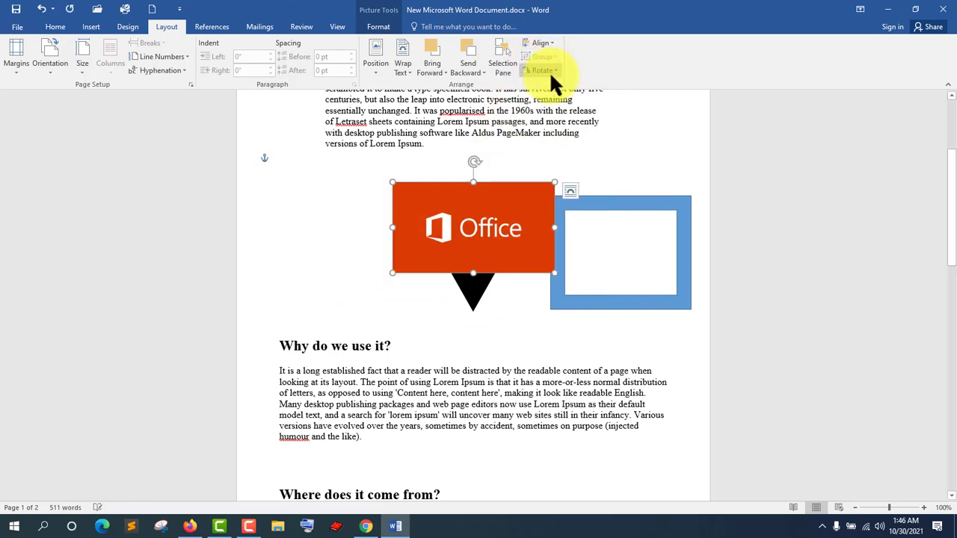
{"action": "left_click", "coordinate": [531, 42]}
{"action": "left_click", "coordinate": [546, 87]}
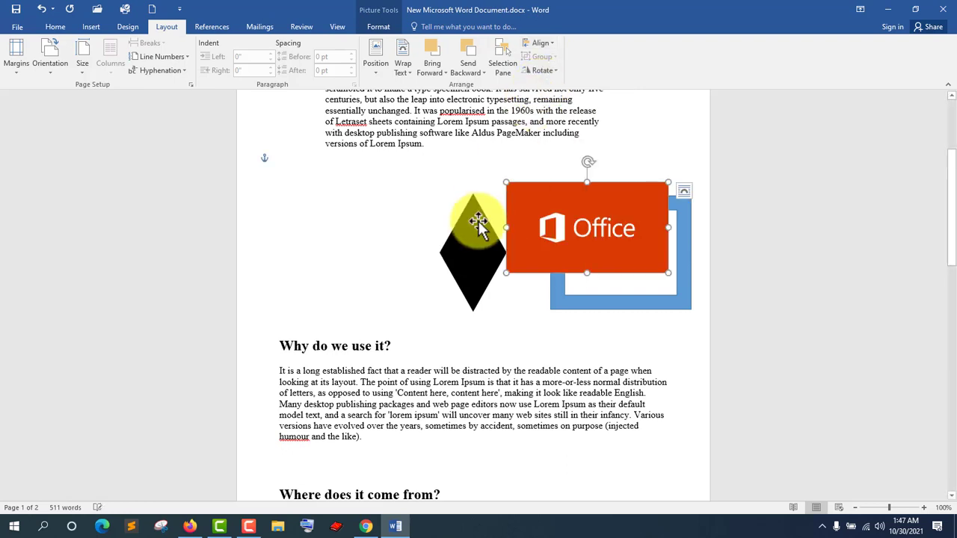
{"action": "left_click", "coordinate": [530, 42]}
{"action": "left_click", "coordinate": [548, 130]}
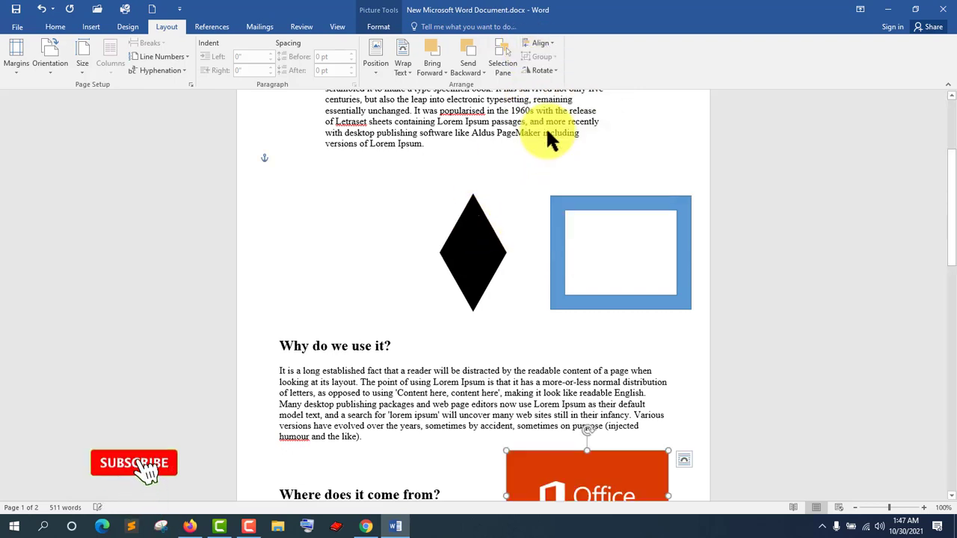
- Align the Office picture to the center and middle of the margins, and move it back to the left of the diamond
{"action": "left_click", "coordinate": [537, 42]}
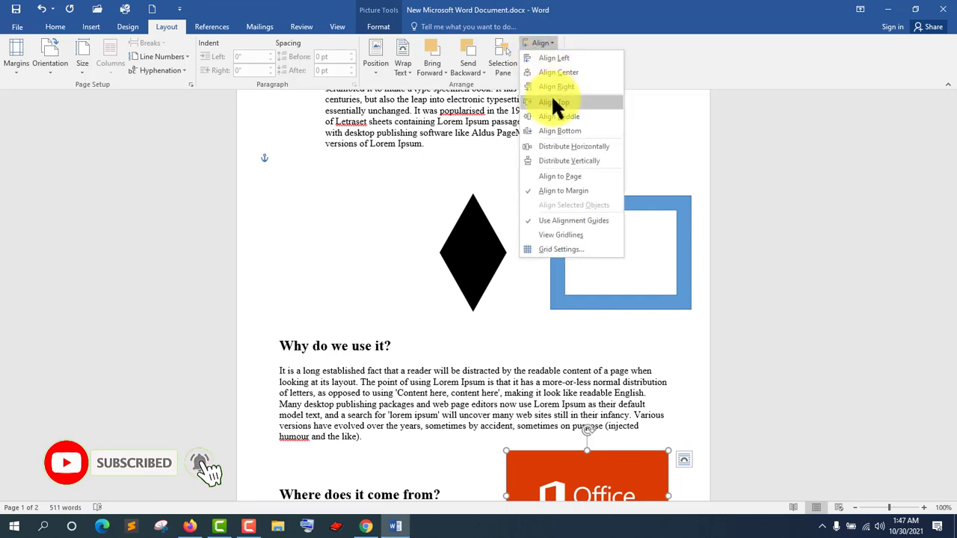
{"action": "left_click", "coordinate": [562, 72]}
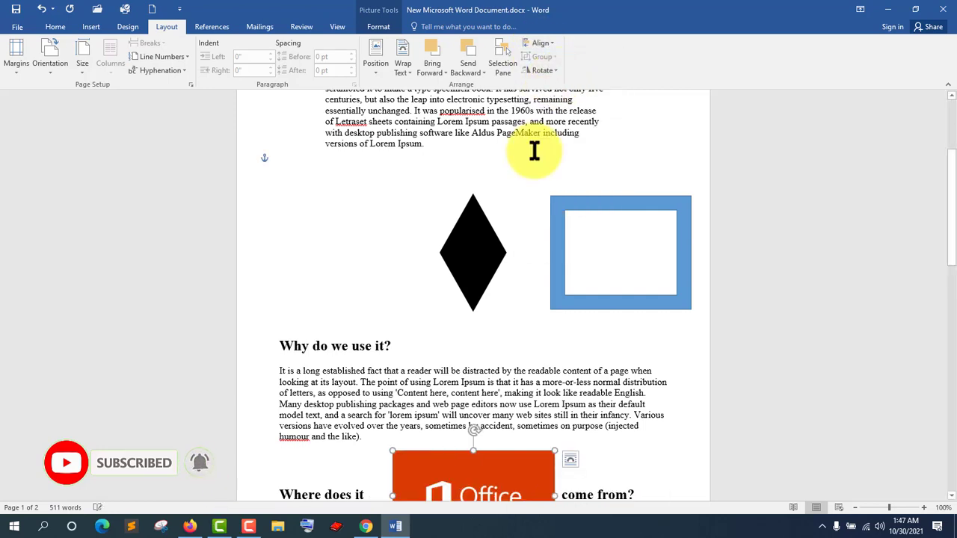
{"action": "left_click", "coordinate": [548, 43]}
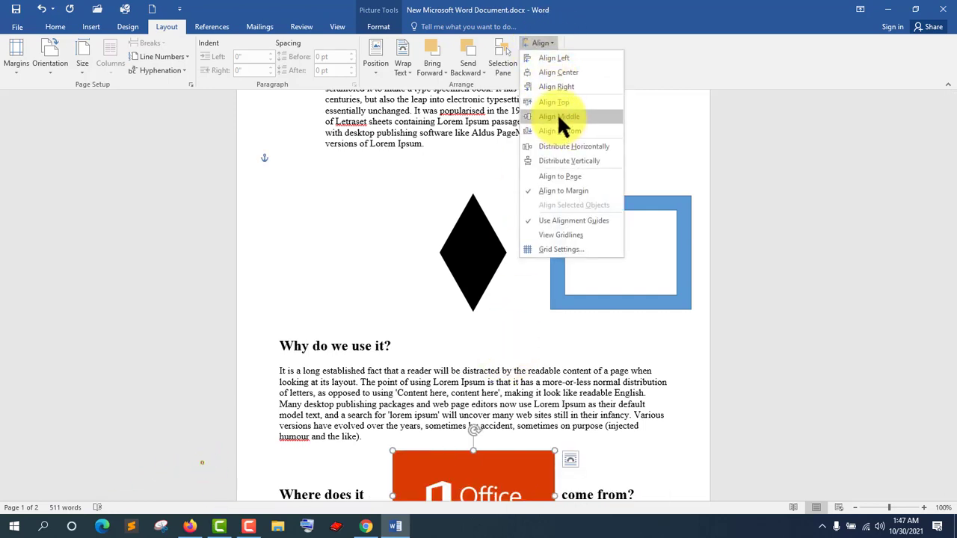
{"action": "left_click", "coordinate": [557, 113]}
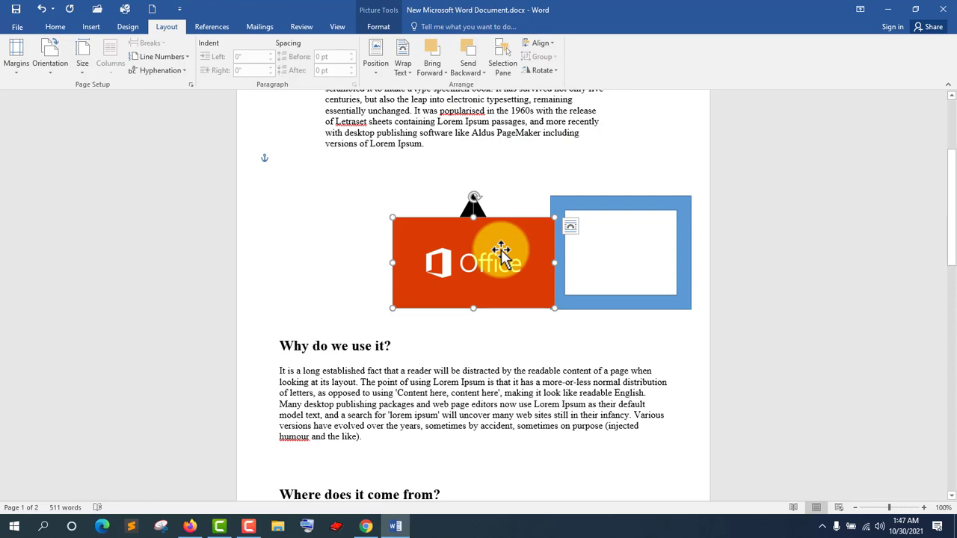
{"action": "left_click_drag", "start_coordinate": [501, 255], "coordinate": [349, 223]}
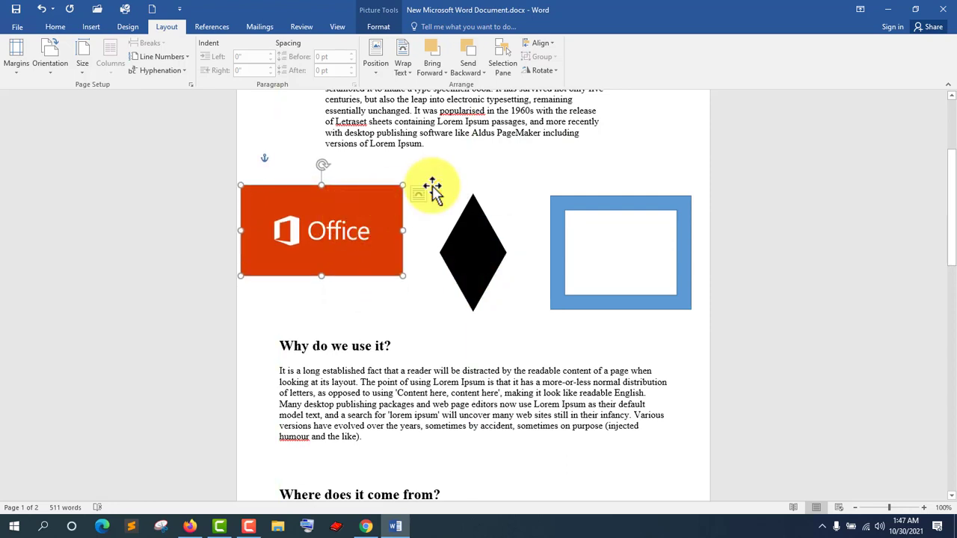
- Preview the rotate and flip options on the Office picture, and rotate the black diamond right 90° twice
{"action": "left_click", "coordinate": [548, 69]}
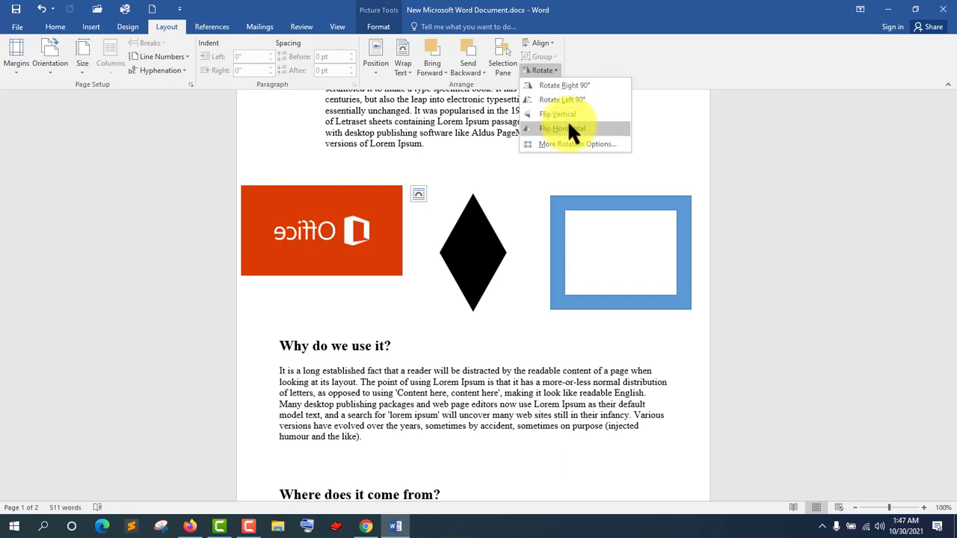
{"action": "left_click", "coordinate": [495, 251]}
{"action": "left_click", "coordinate": [485, 253]}
{"action": "left_click", "coordinate": [552, 69]}
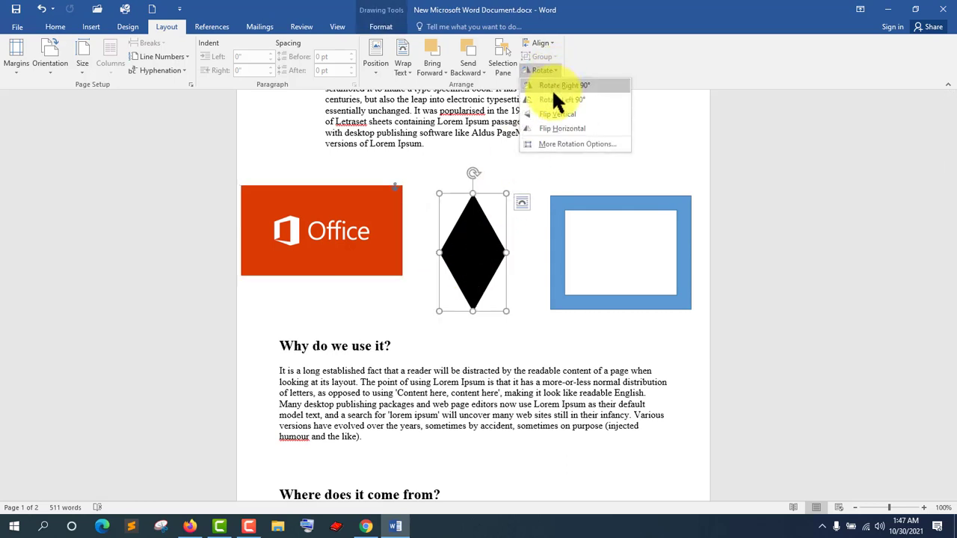
{"action": "left_click", "coordinate": [552, 87]}
{"action": "left_click", "coordinate": [548, 68]}
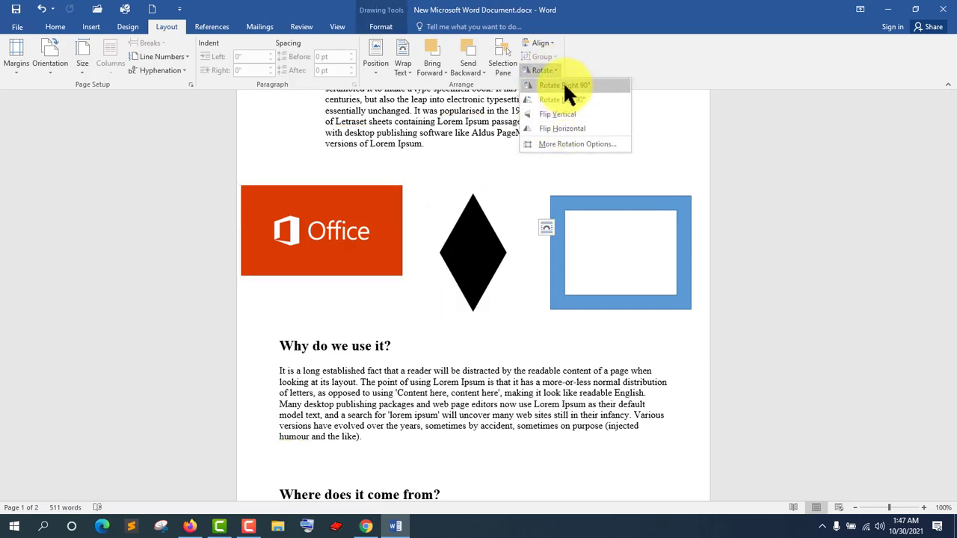
{"action": "left_click", "coordinate": [563, 85]}
{"action": "left_click", "coordinate": [649, 250]}
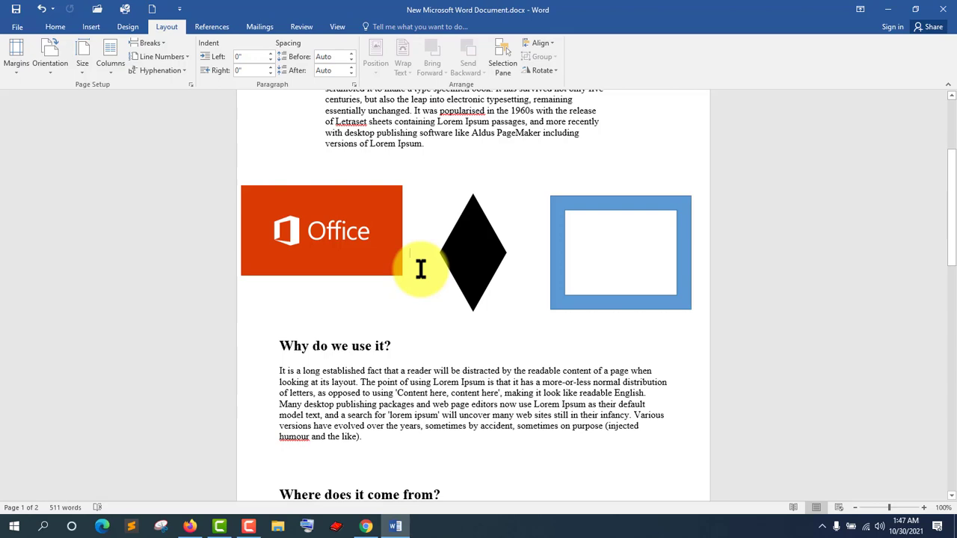
{"action": "scroll", "coordinate": [421, 270], "scroll_direction": "down", "scroll_amount": 3}
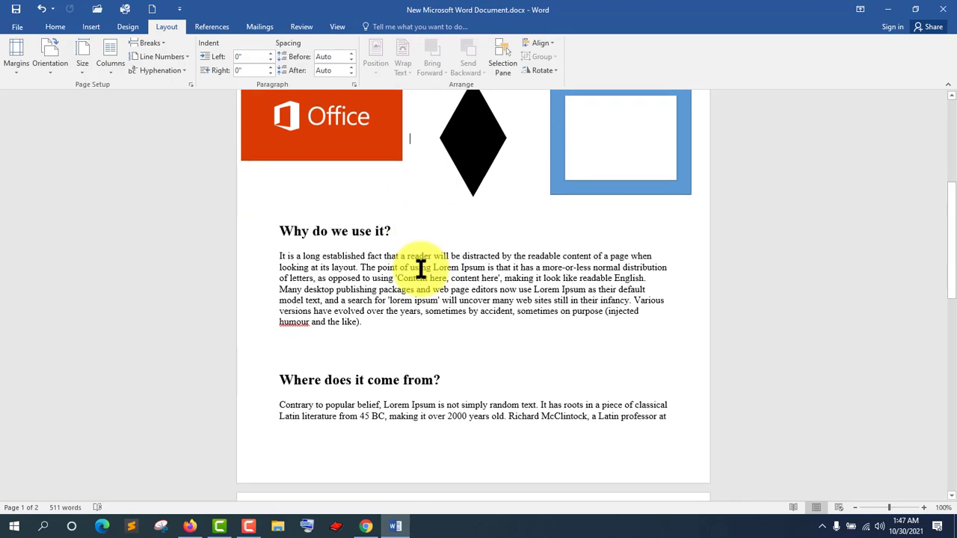
{"action": "scroll", "coordinate": [421, 269], "scroll_direction": "down", "scroll_amount": 4}
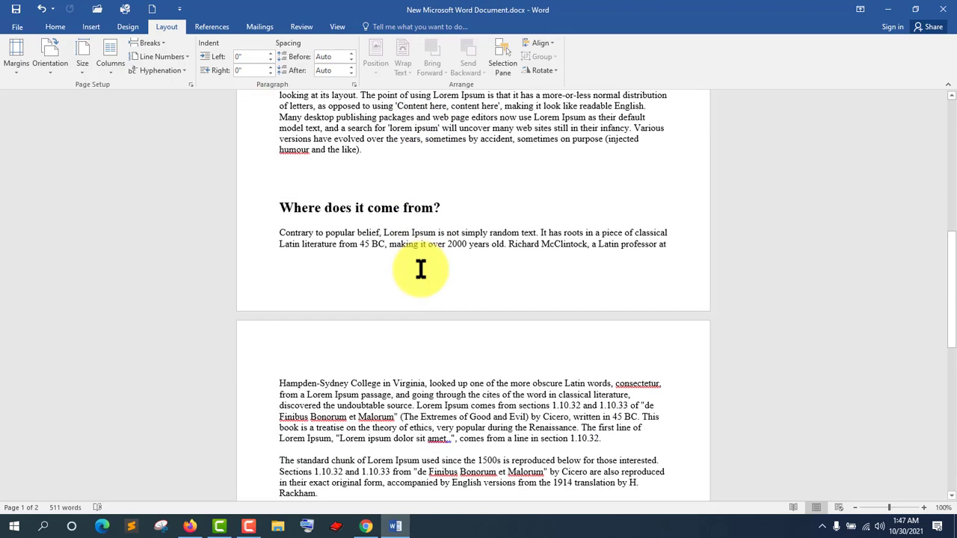
{"action": "scroll", "coordinate": [421, 269], "scroll_direction": "up", "scroll_amount": 3}
{"action": "scroll", "coordinate": [421, 269], "scroll_direction": "up", "scroll_amount": 4}
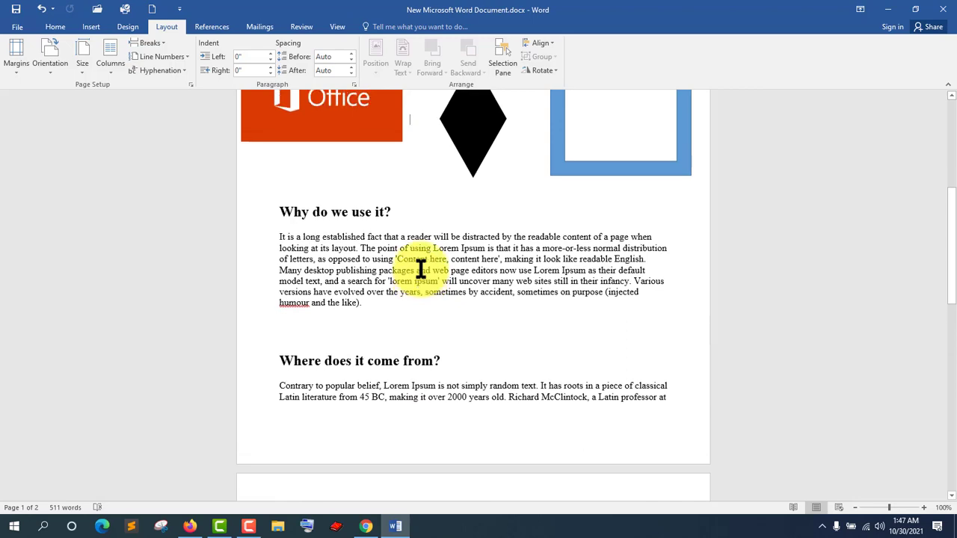